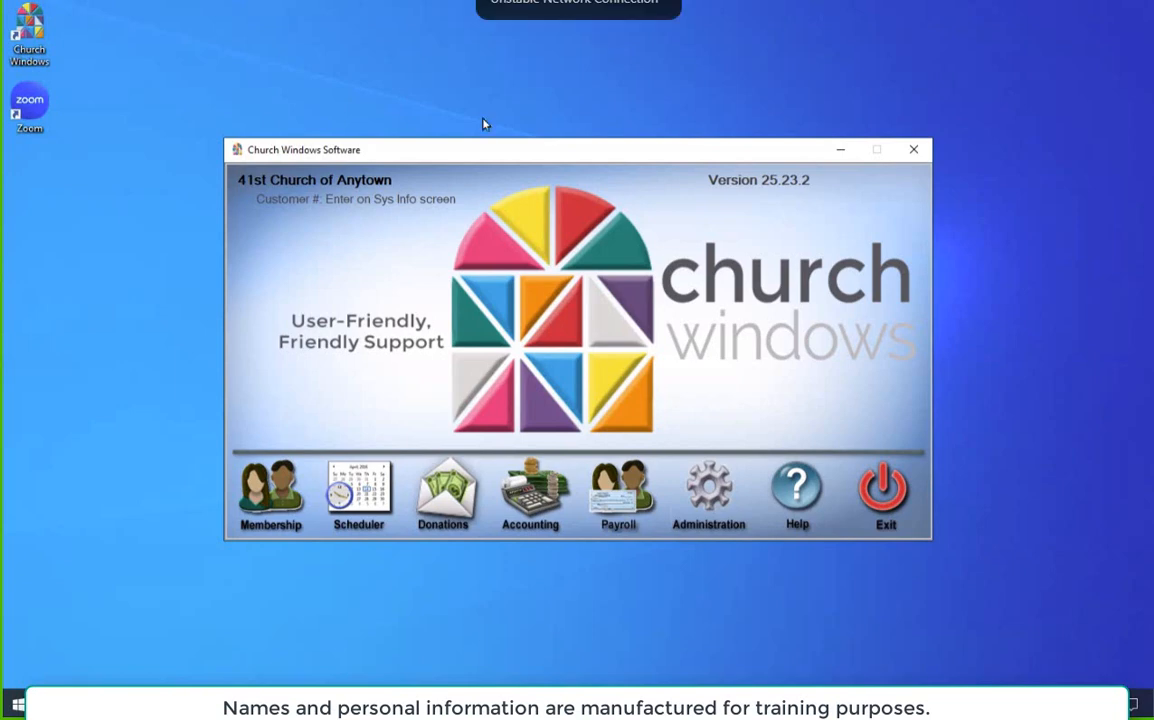
Step: Add a new family record in the Members category of the Membership module and enter the couple's names as its mailing label
left_click(286, 506)
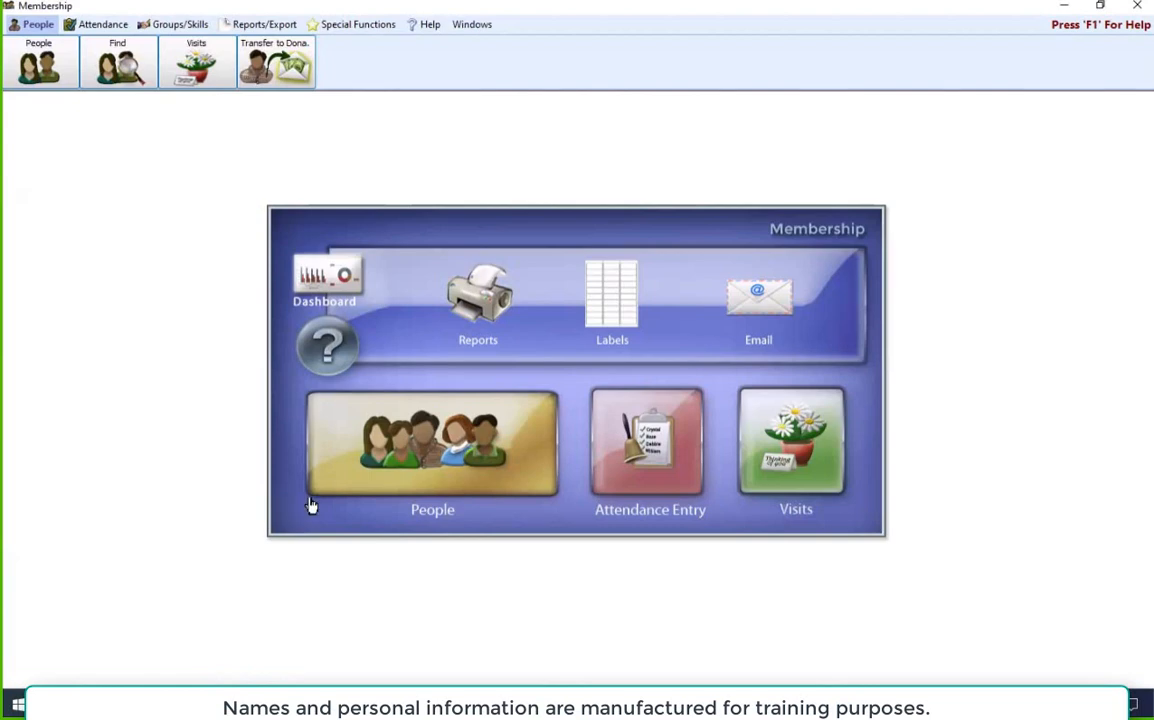
left_click(403, 450)
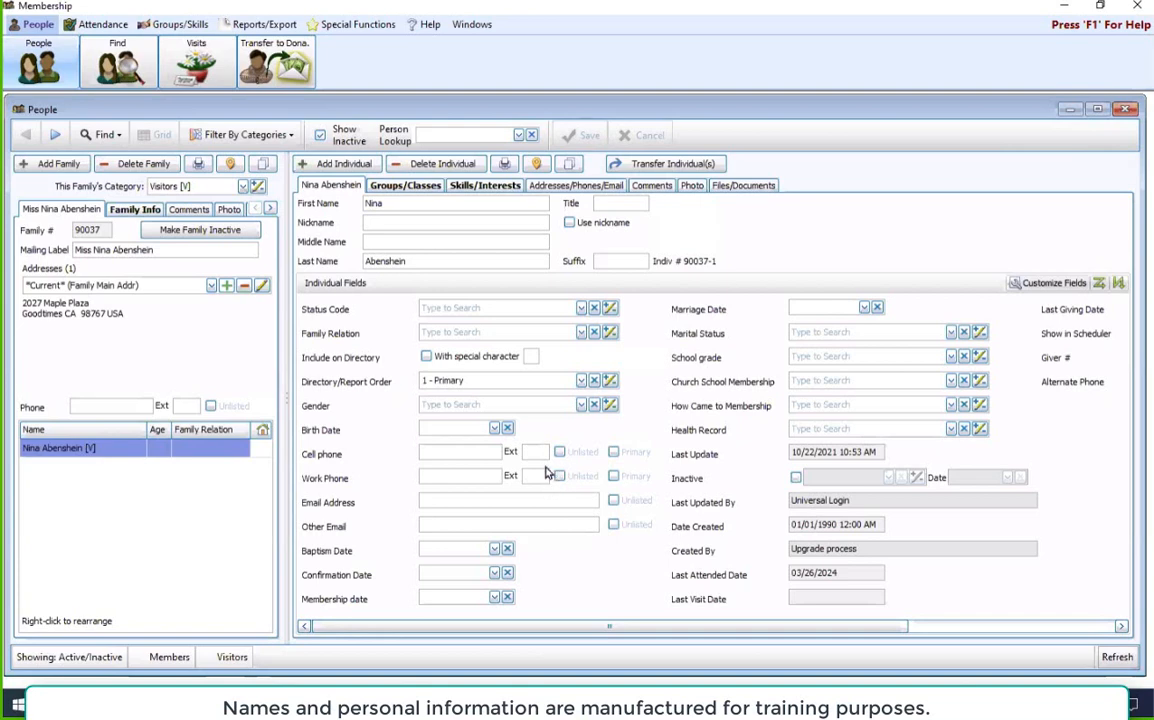
left_click(58, 168)
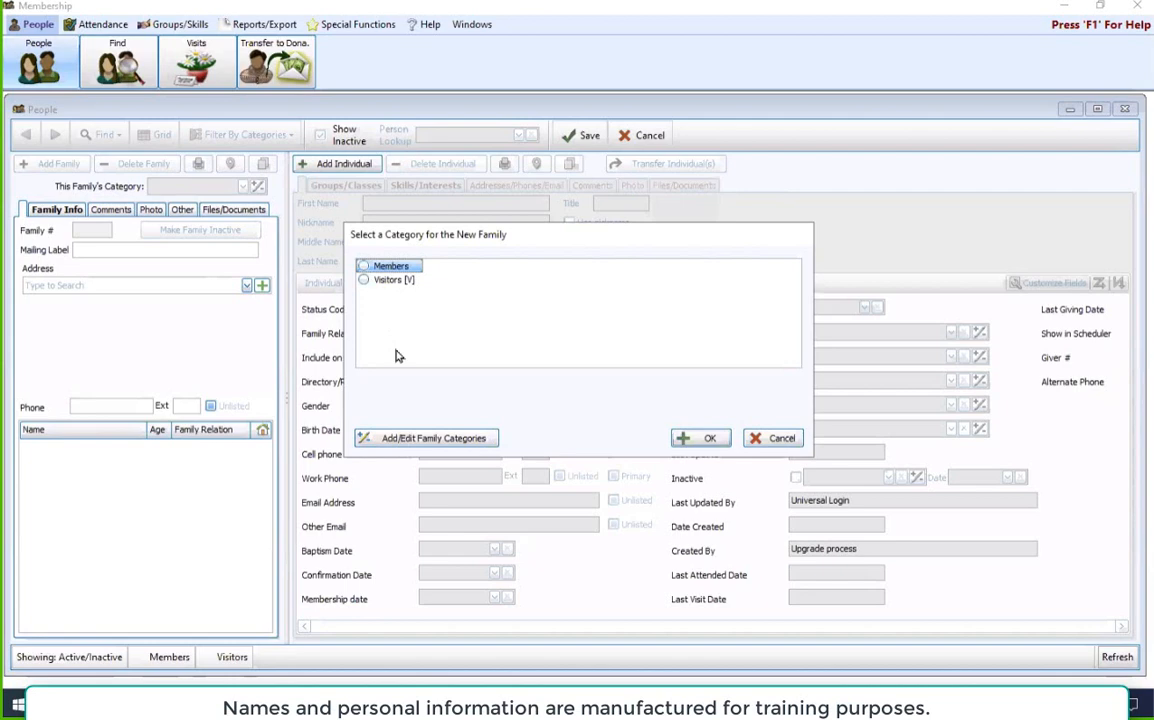
left_click(393, 271)
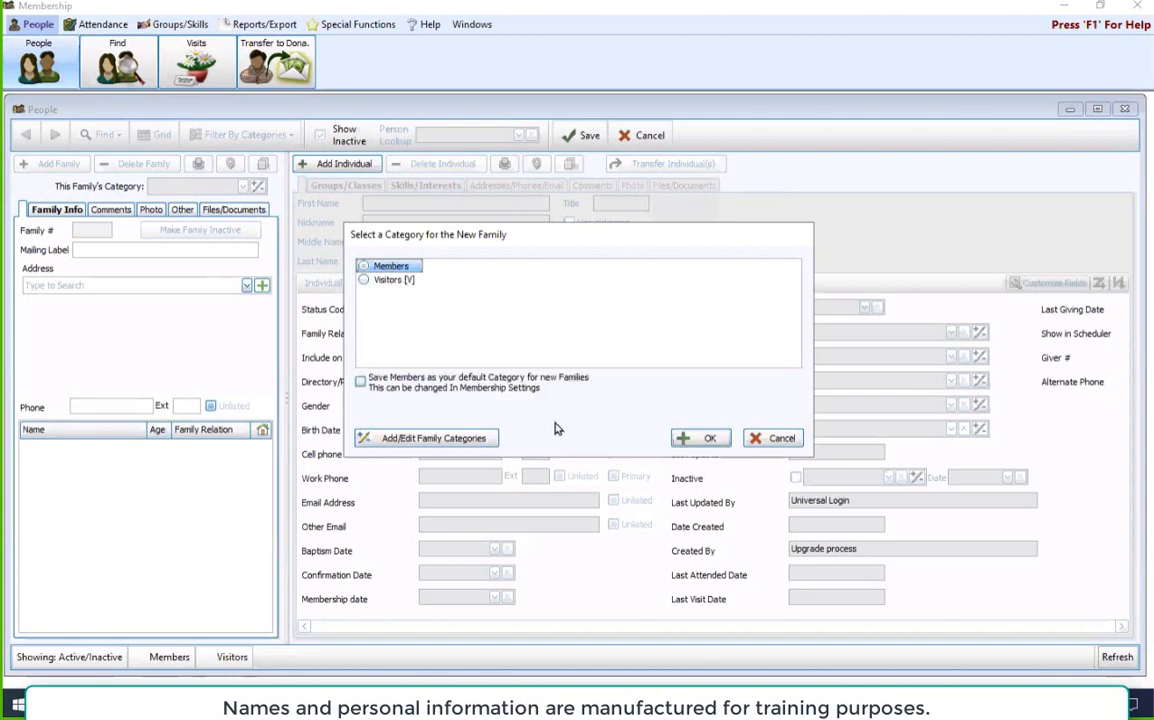
left_click(706, 438)
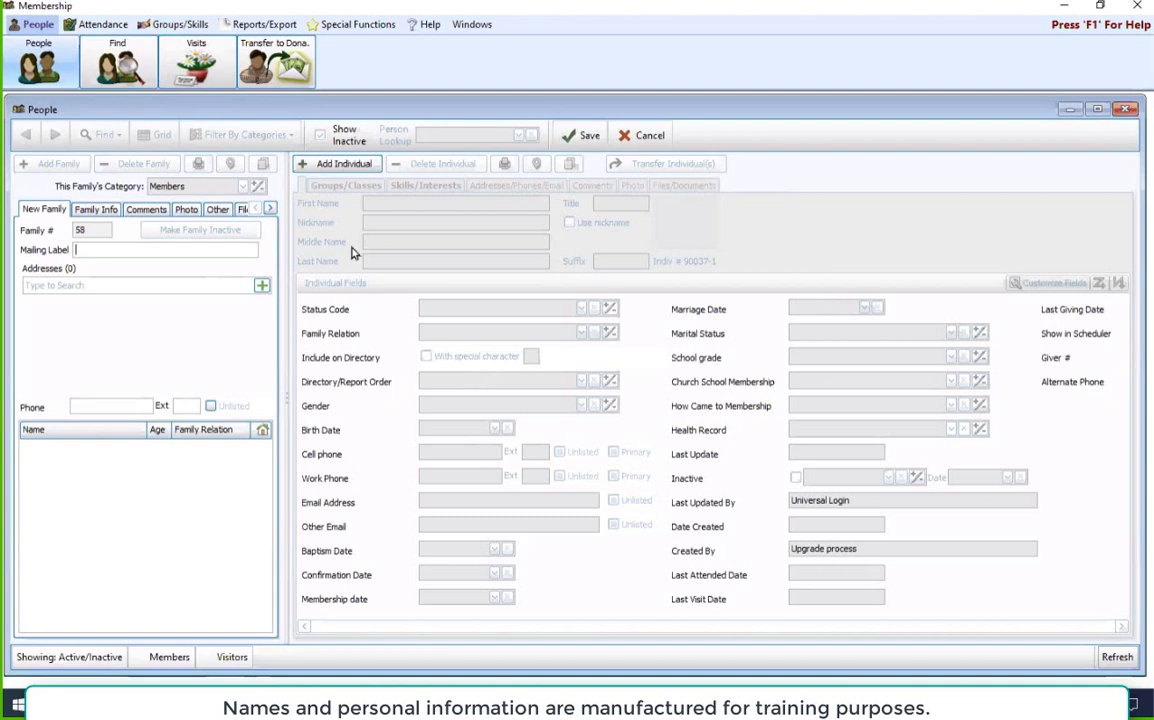
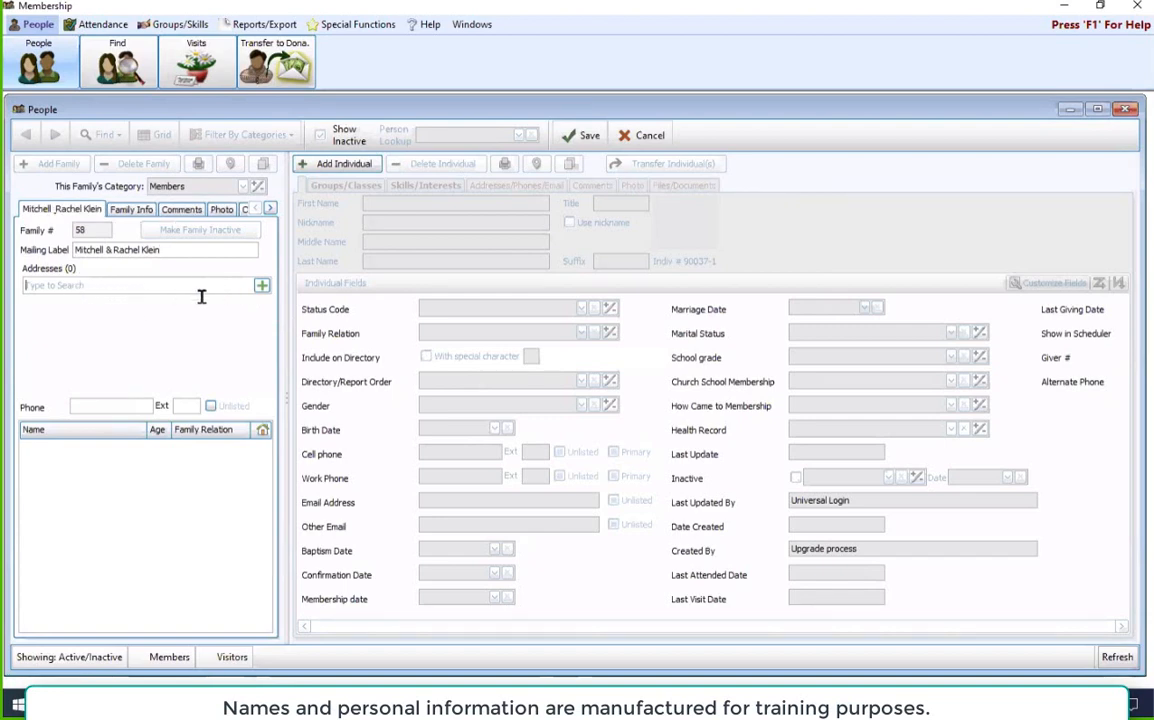
Step: Fill in the family's main address with street, zip code, city and state, and set the country to USA
left_click(261, 288)
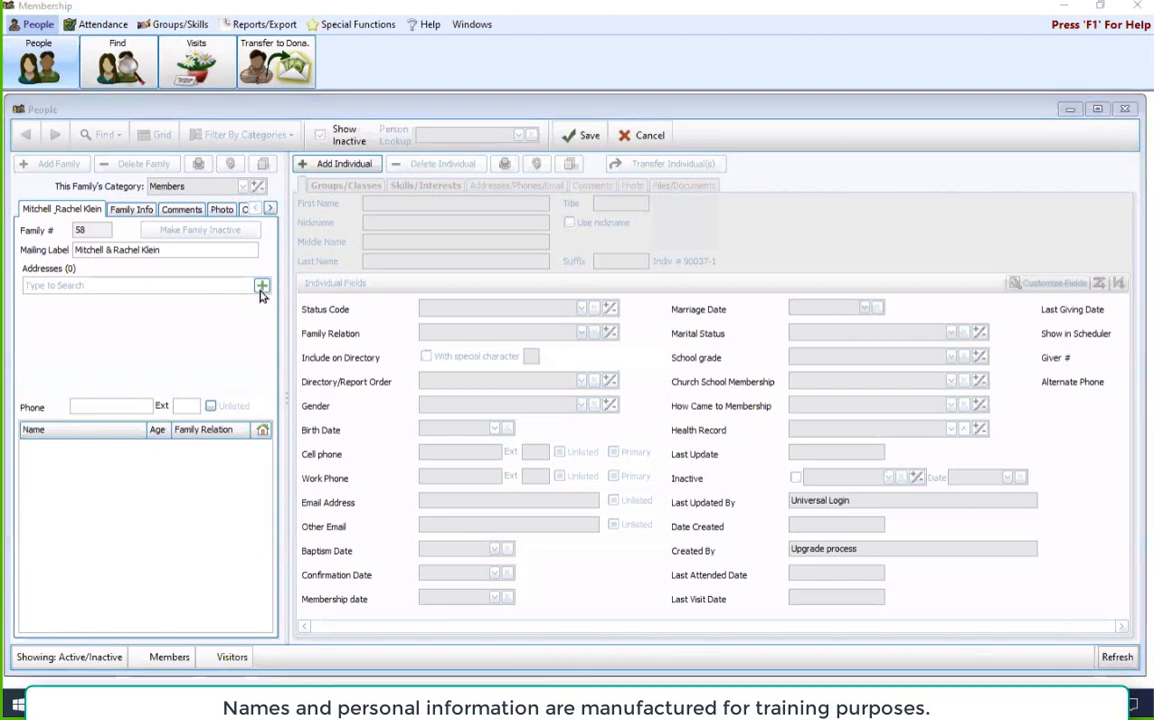
left_click_drag(427, 233, 420, 220)
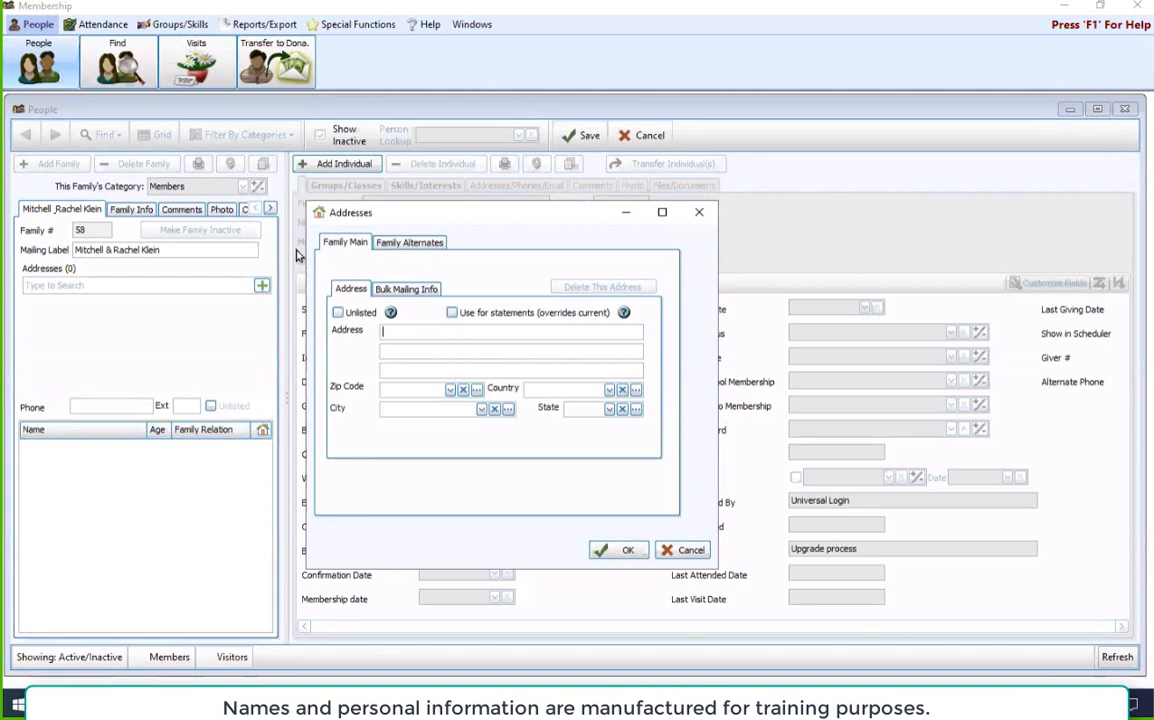
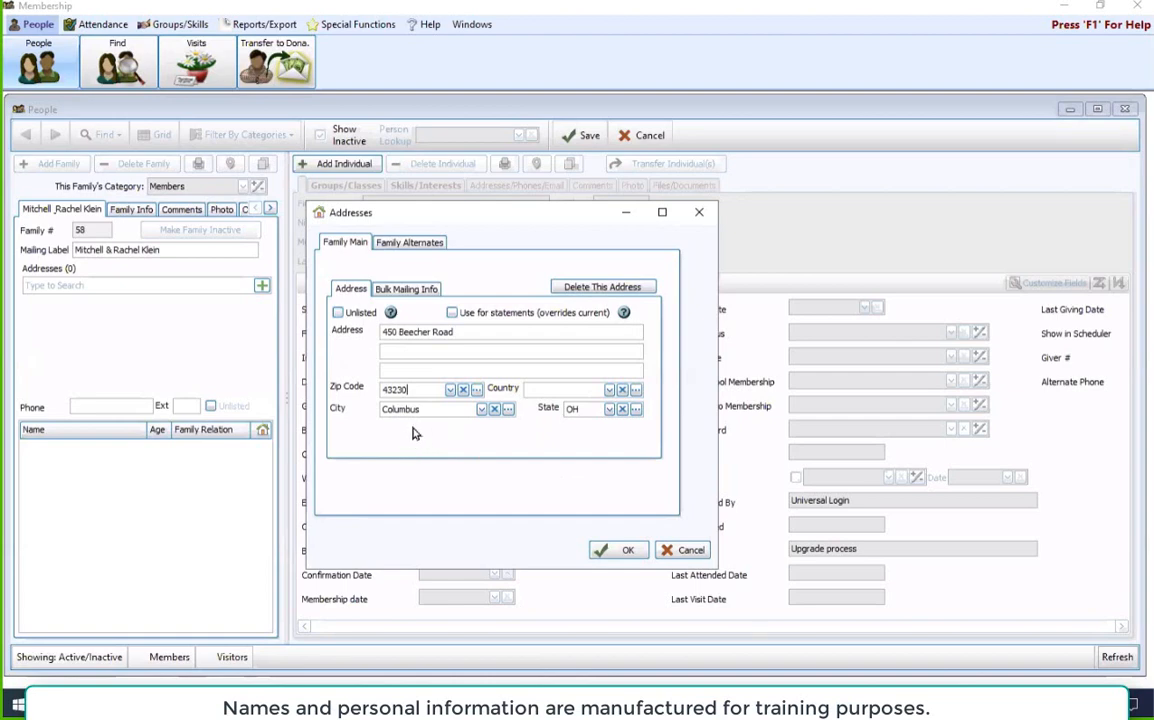
left_click(609, 389)
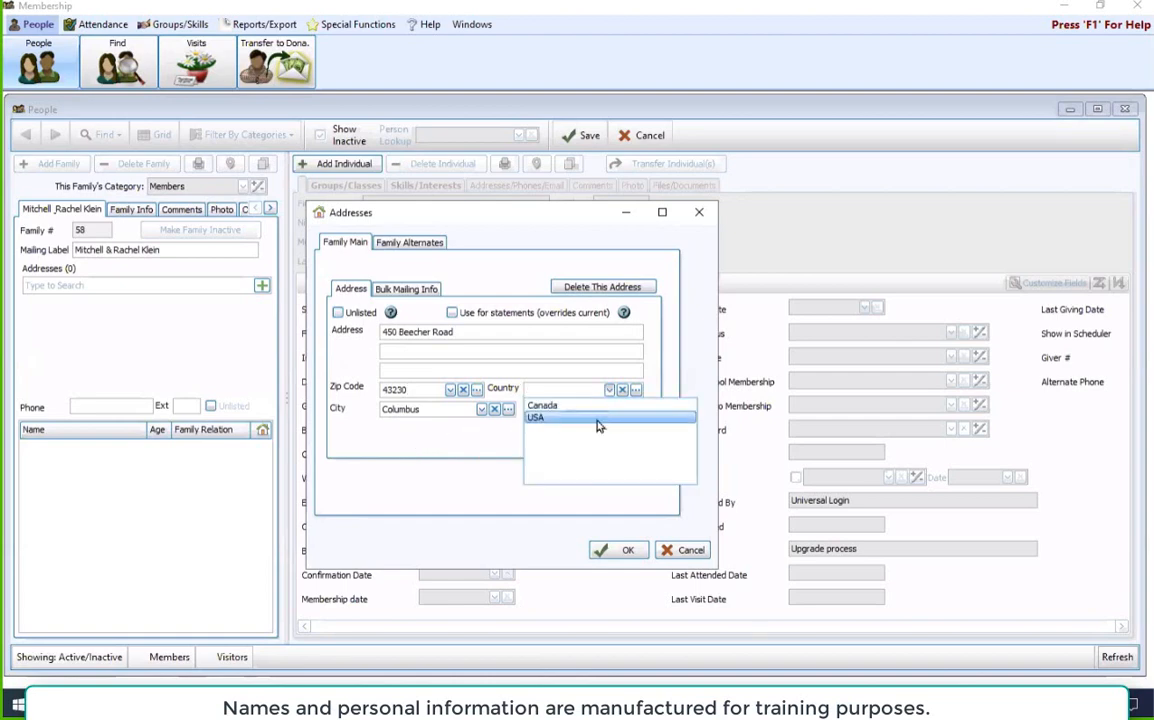
left_click(597, 419)
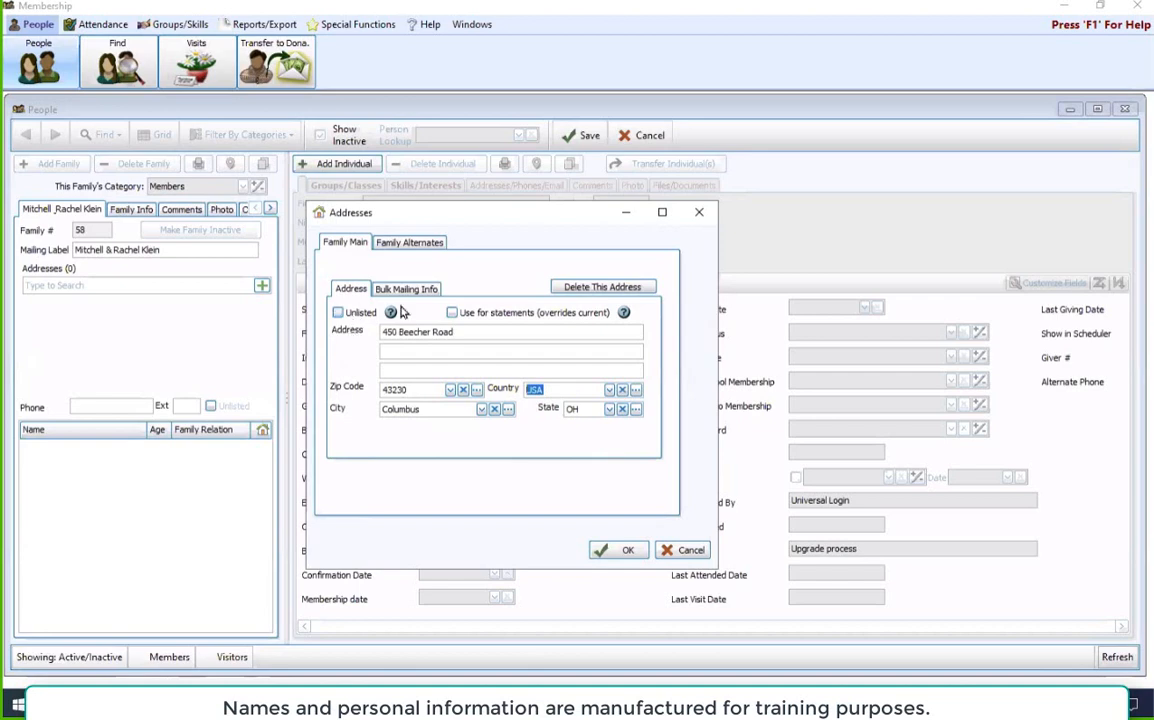
Step: Review the bulk mailing and alternate address fields, and accept the family's main address
left_click(430, 288)
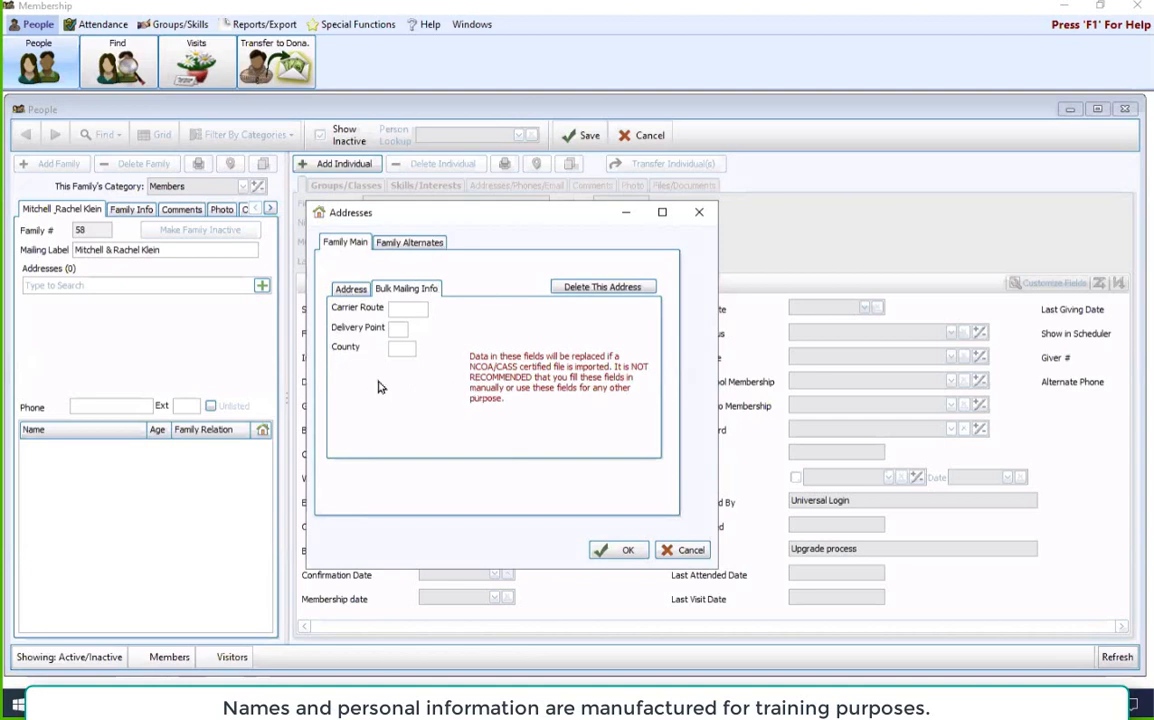
left_click(352, 289)
left_click(410, 243)
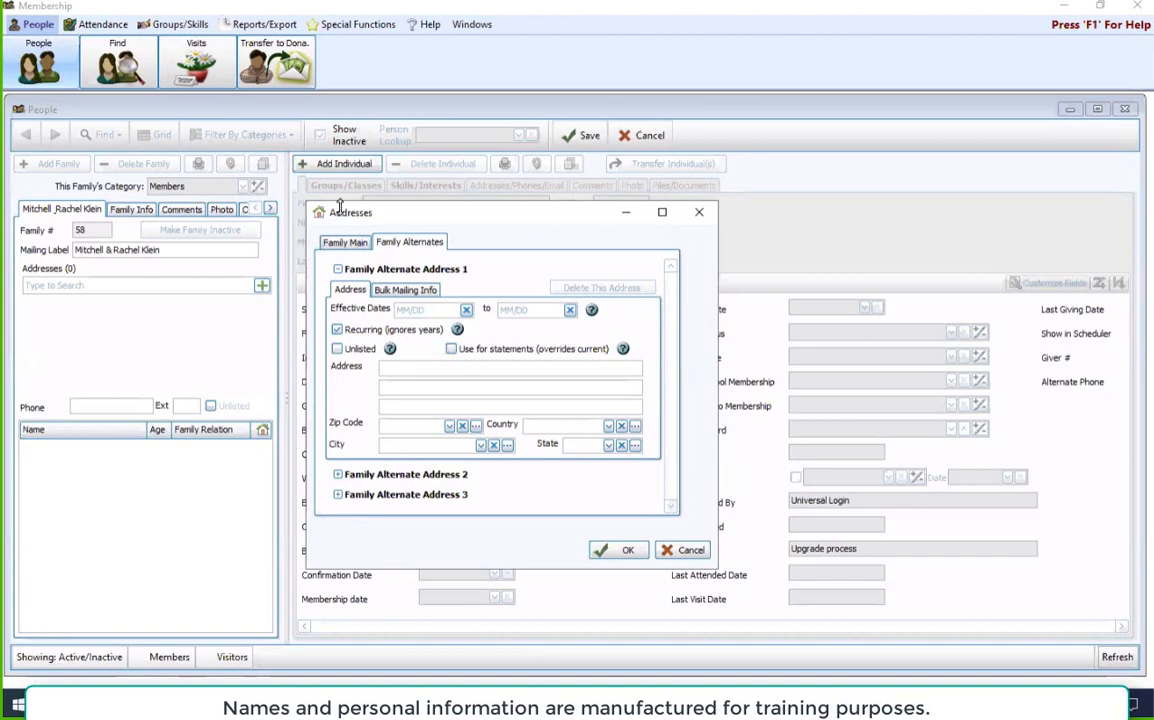
left_click(336, 243)
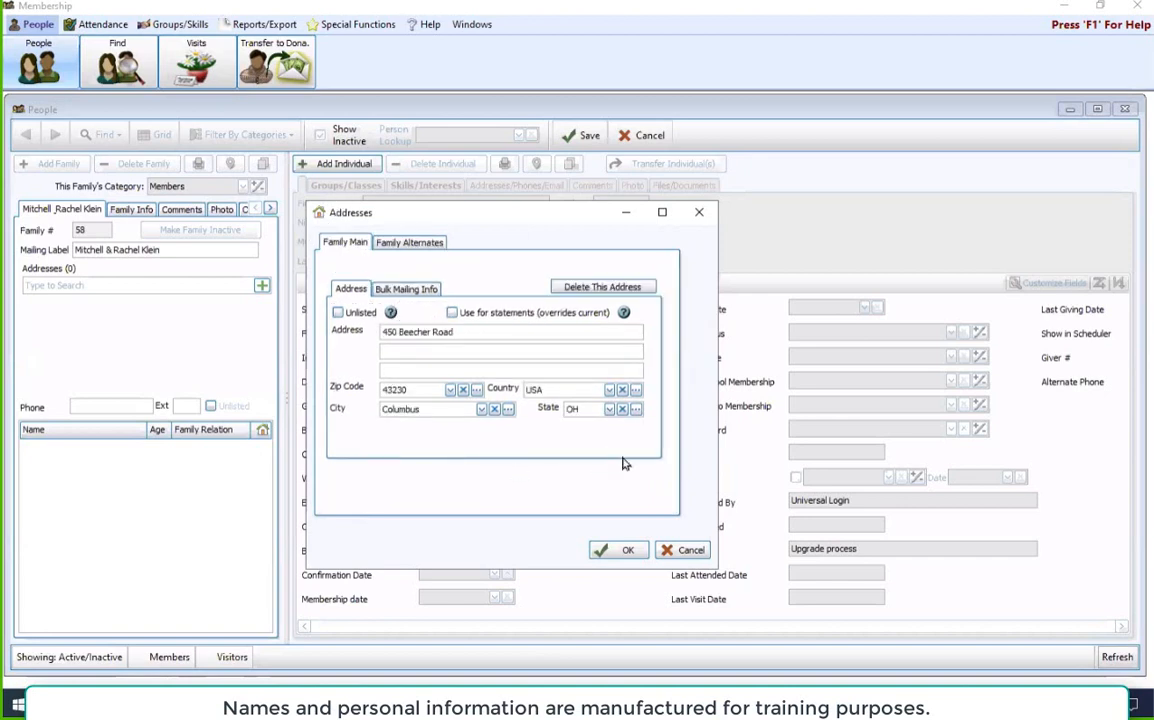
left_click(638, 548)
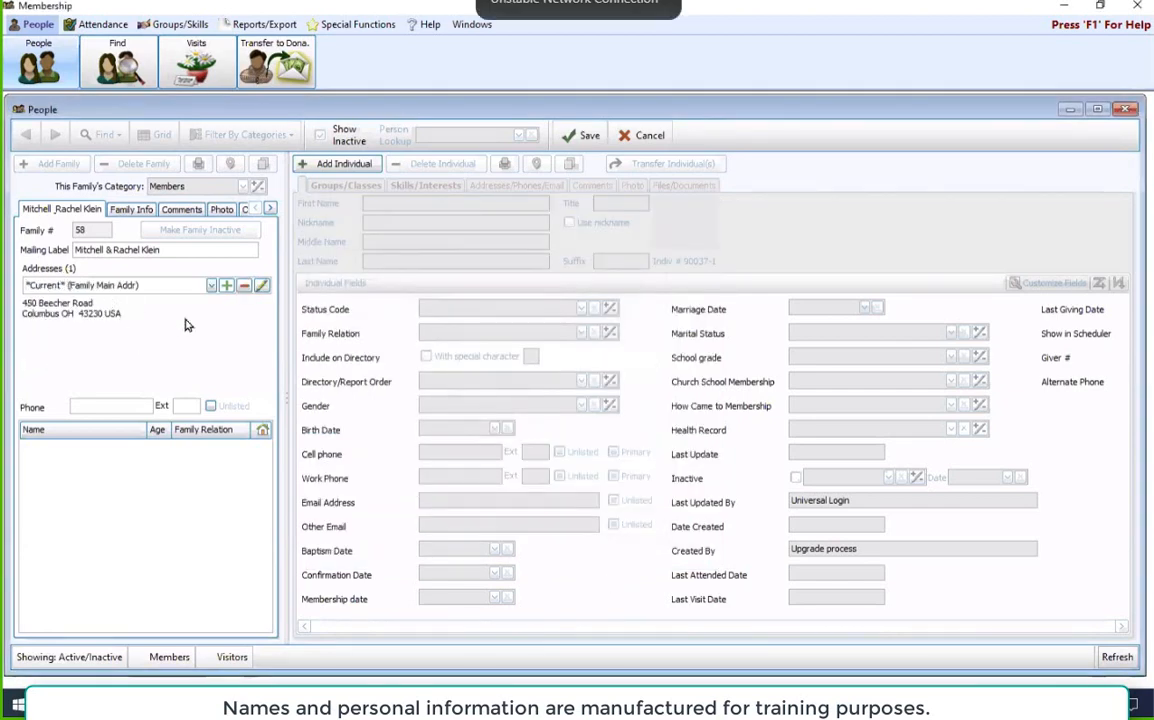
Step: Check the family's list of addresses and enter the family's phone number
left_click(200, 285)
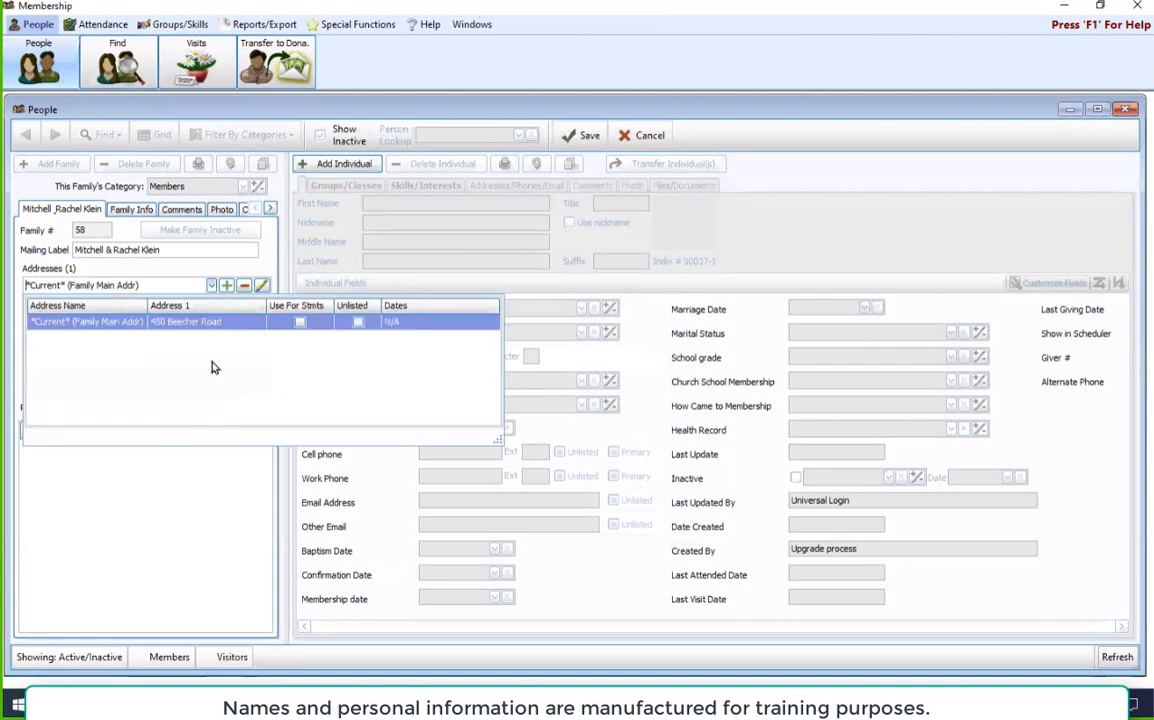
left_click(228, 285)
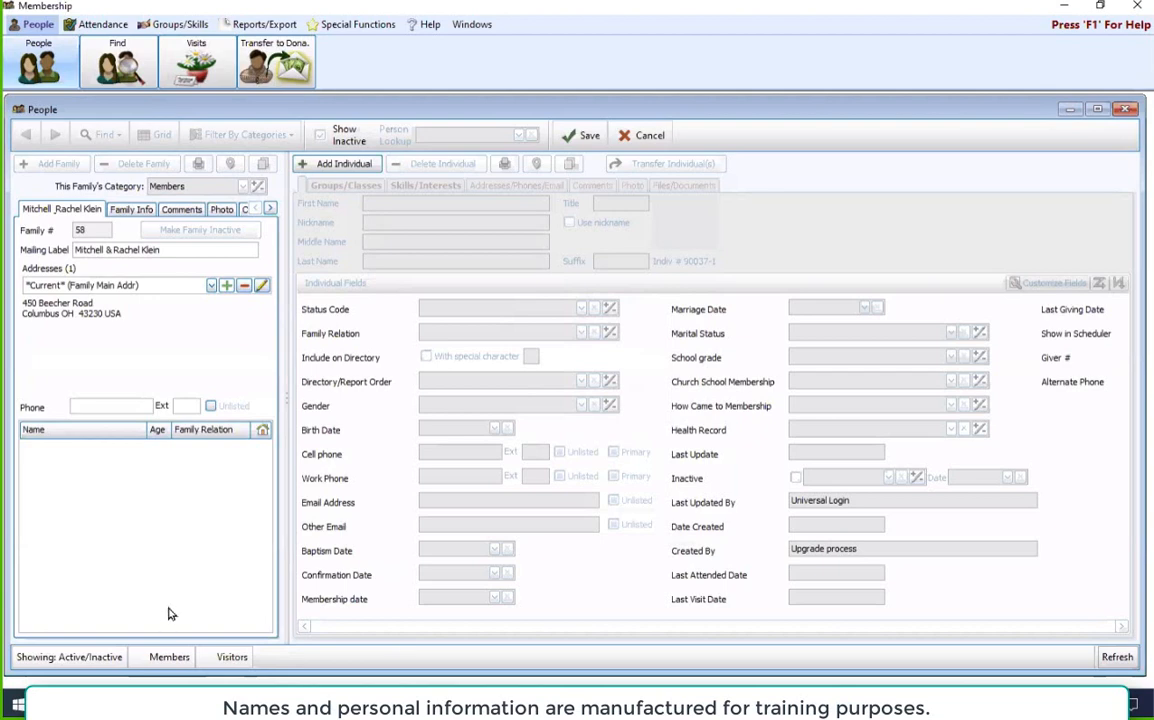
Step: Examine the family's additional info, comments, photo, child linking and files sections, and return to the main family details
left_click(124, 209)
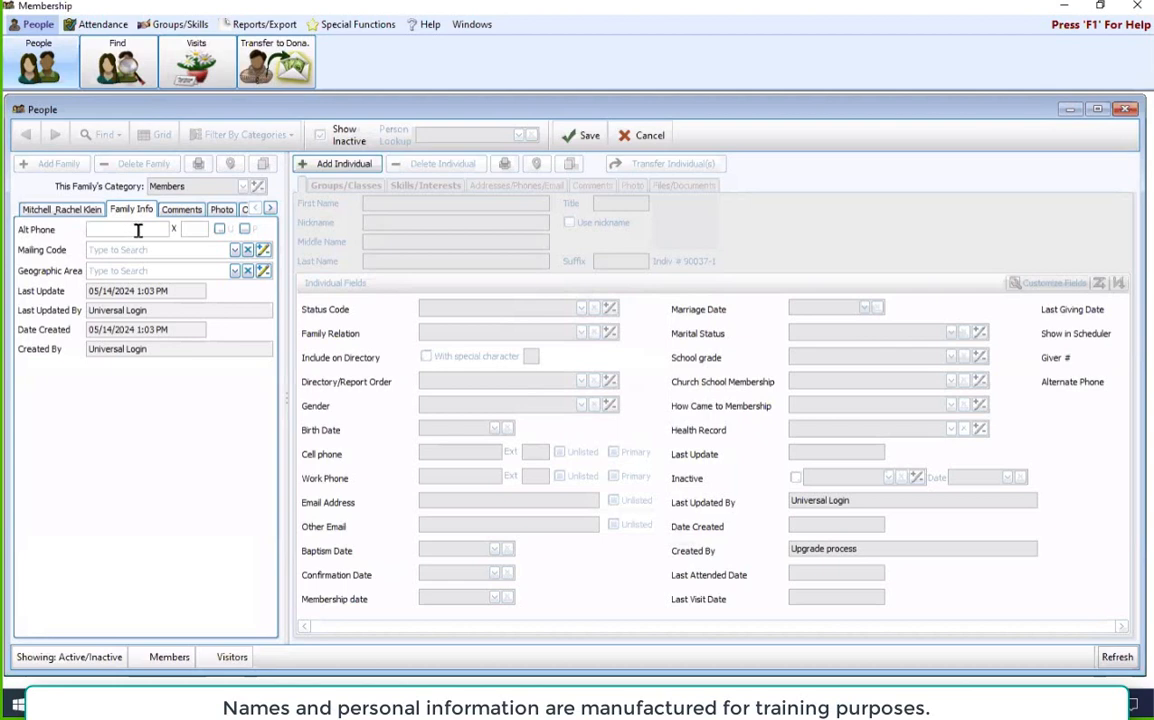
left_click(180, 209)
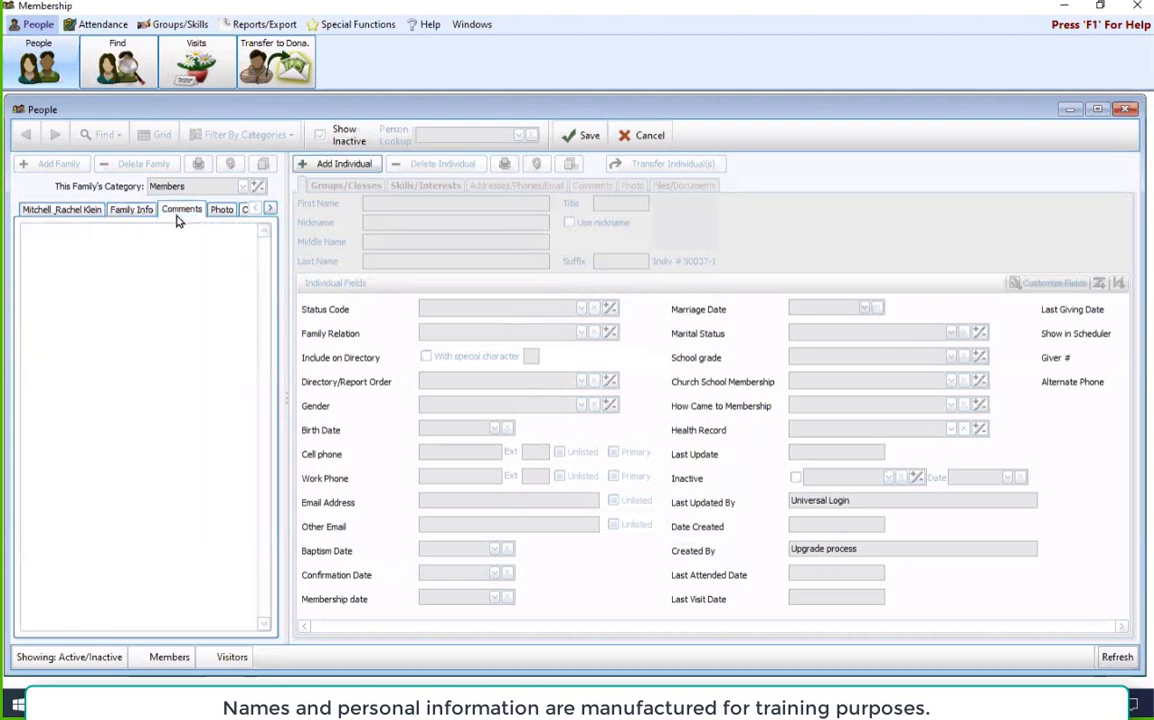
left_click(157, 341)
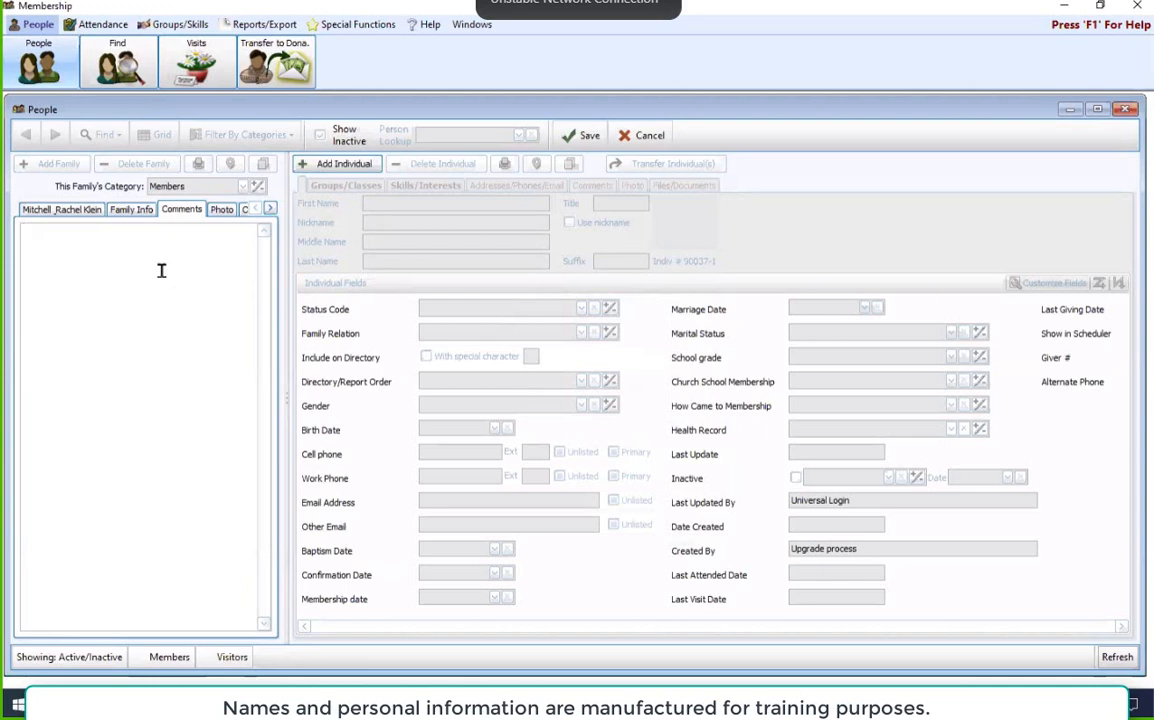
left_click(221, 209)
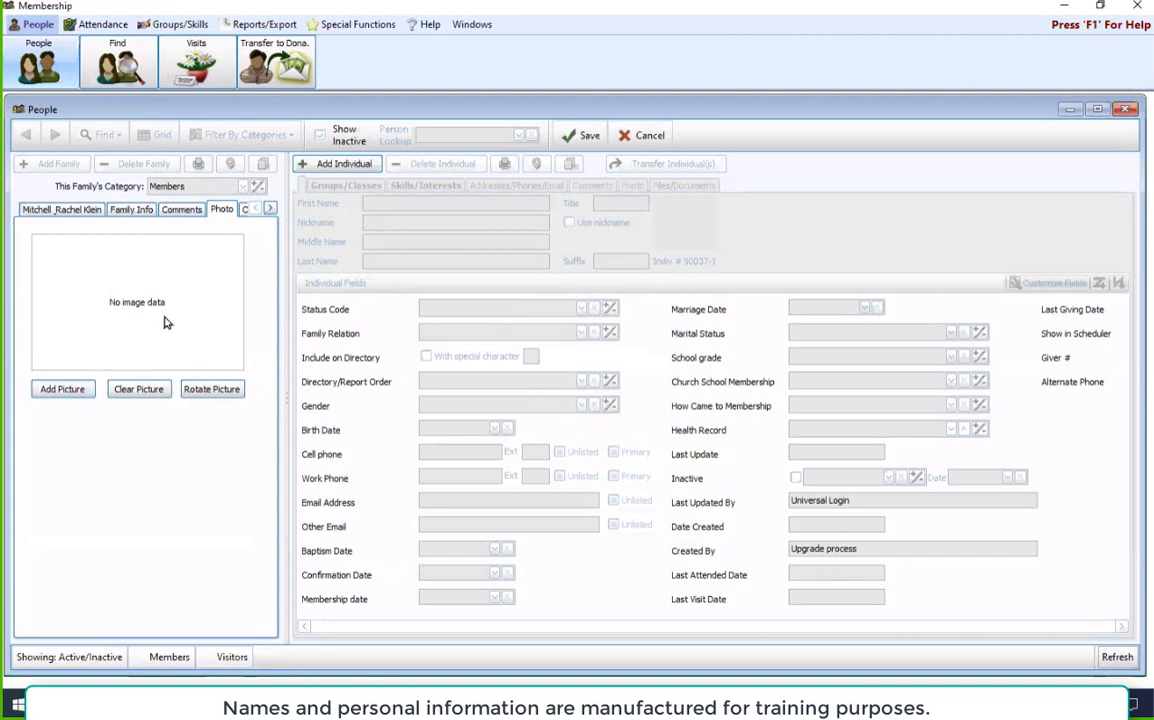
left_click(243, 209)
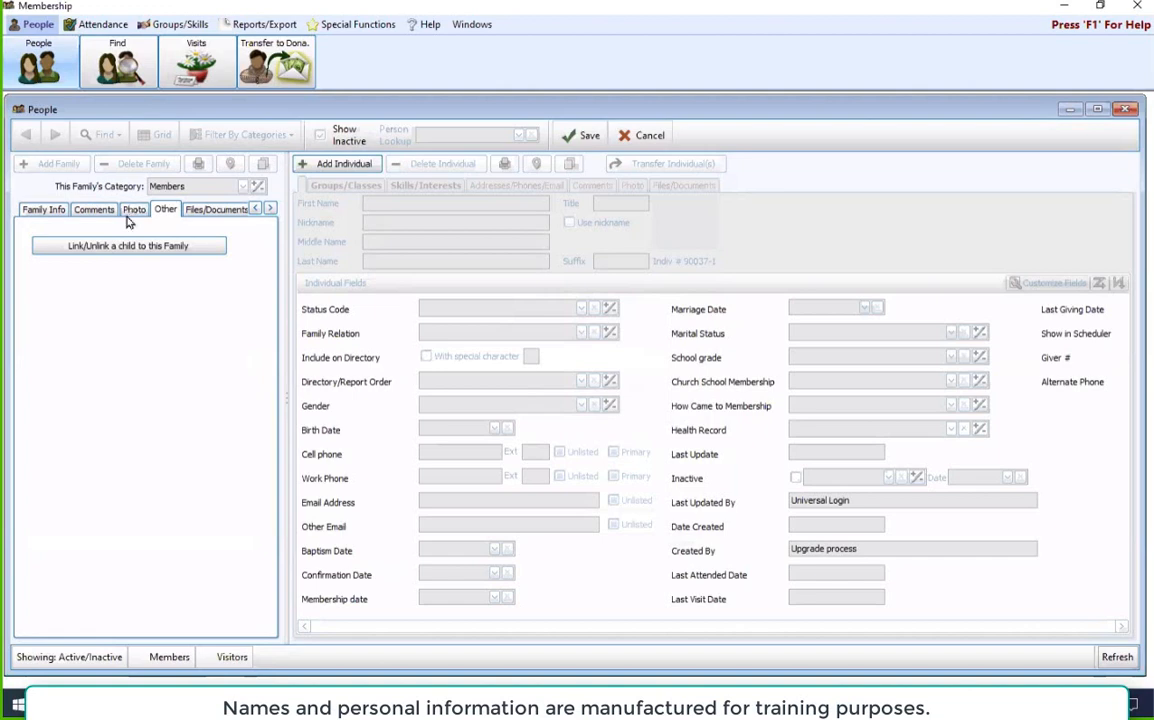
left_click(198, 208)
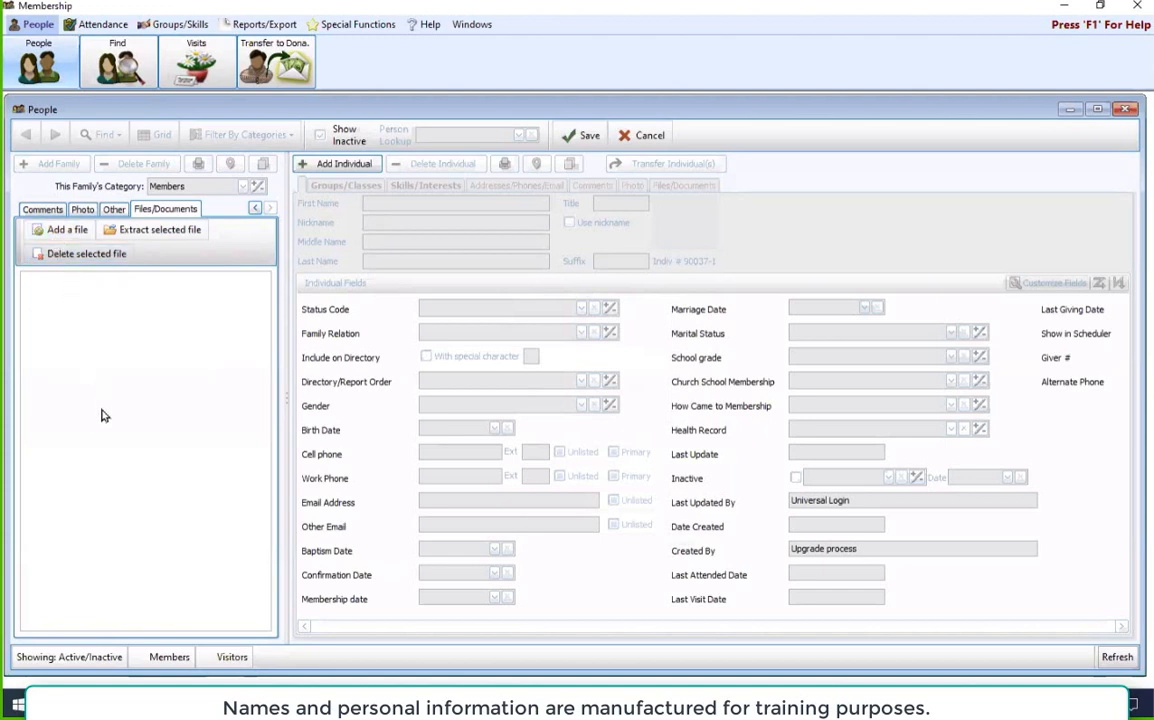
left_click(255, 208)
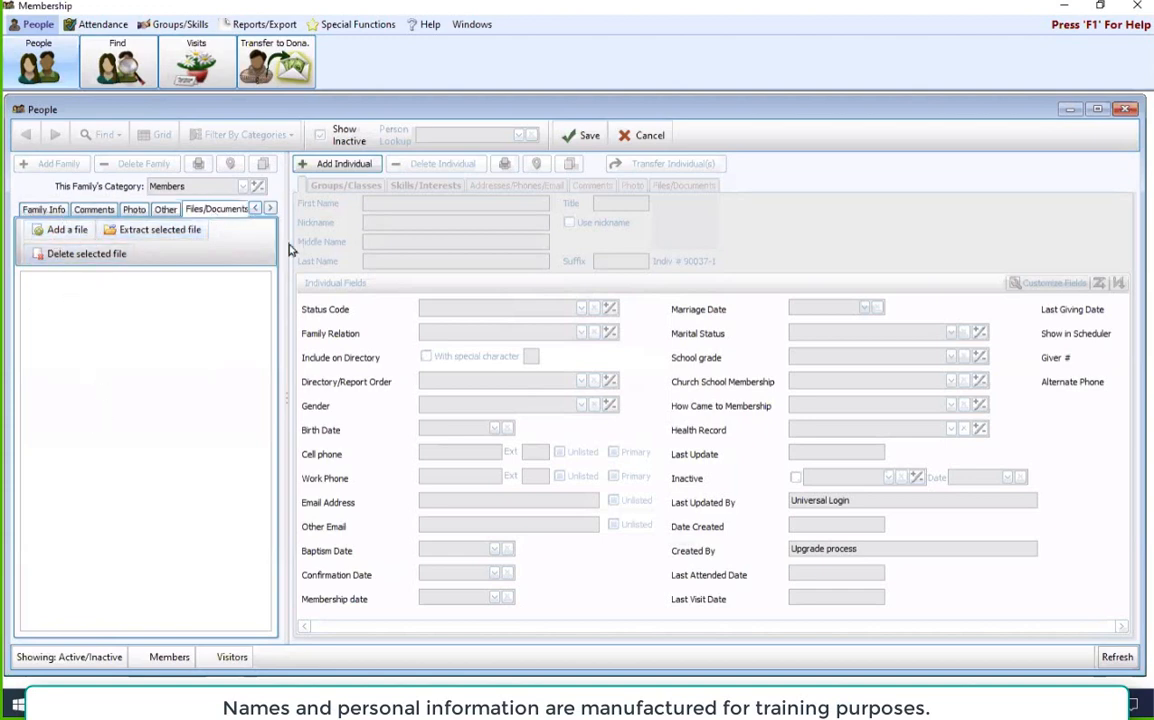
left_click(255, 208)
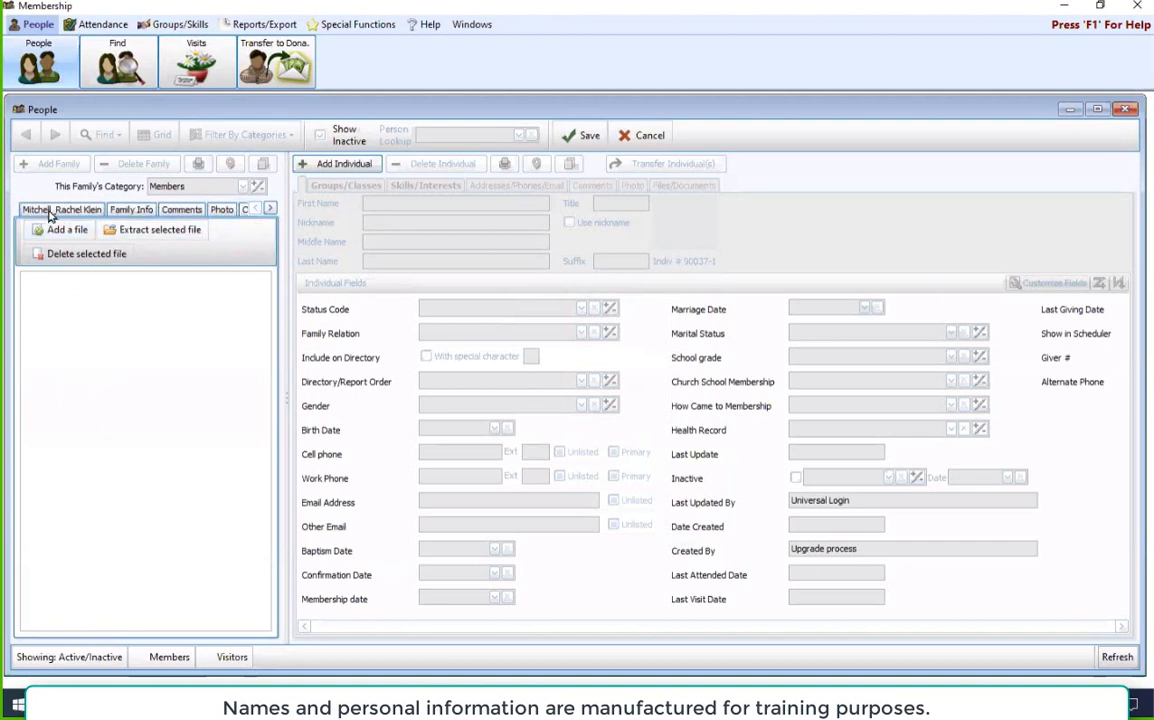
left_click(50, 212)
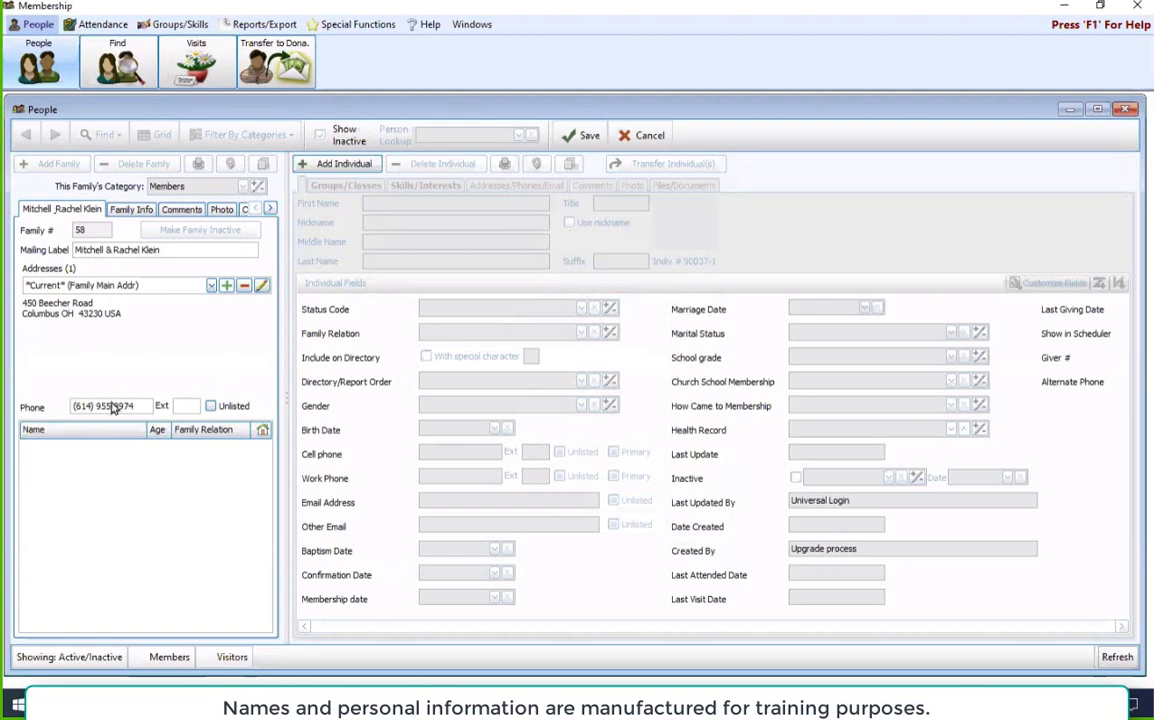
Step: Add an individual to the new family and enter the person's first name
left_click(364, 168)
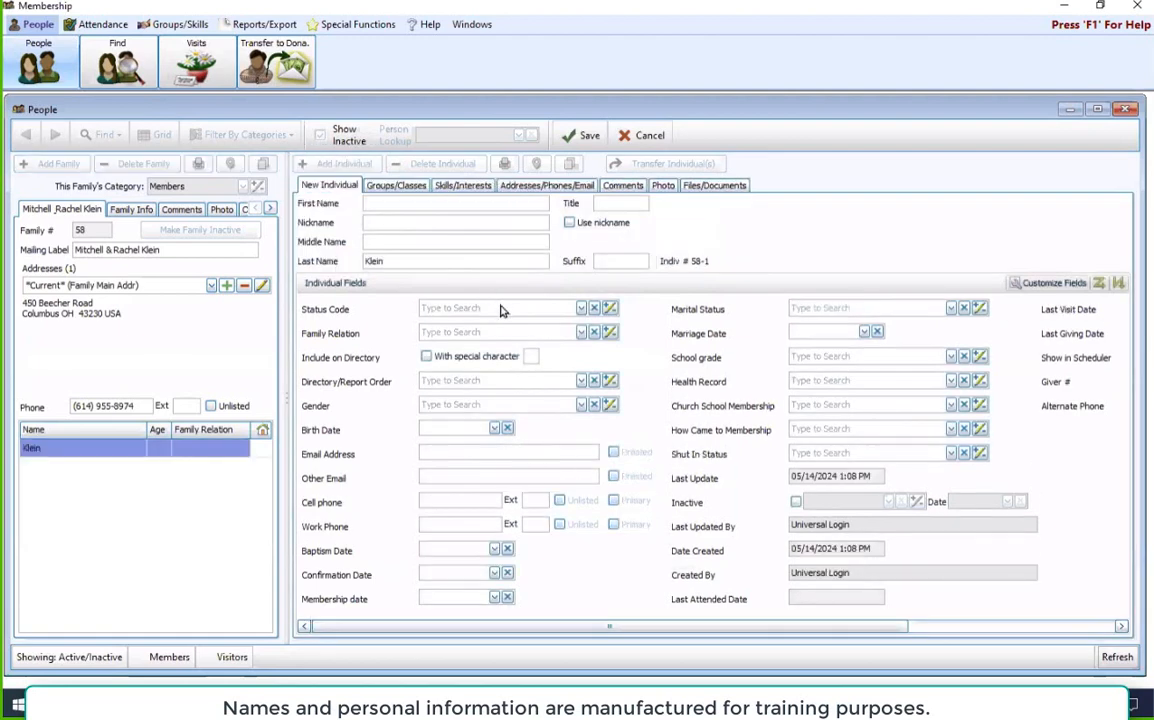
type("Mitchell")
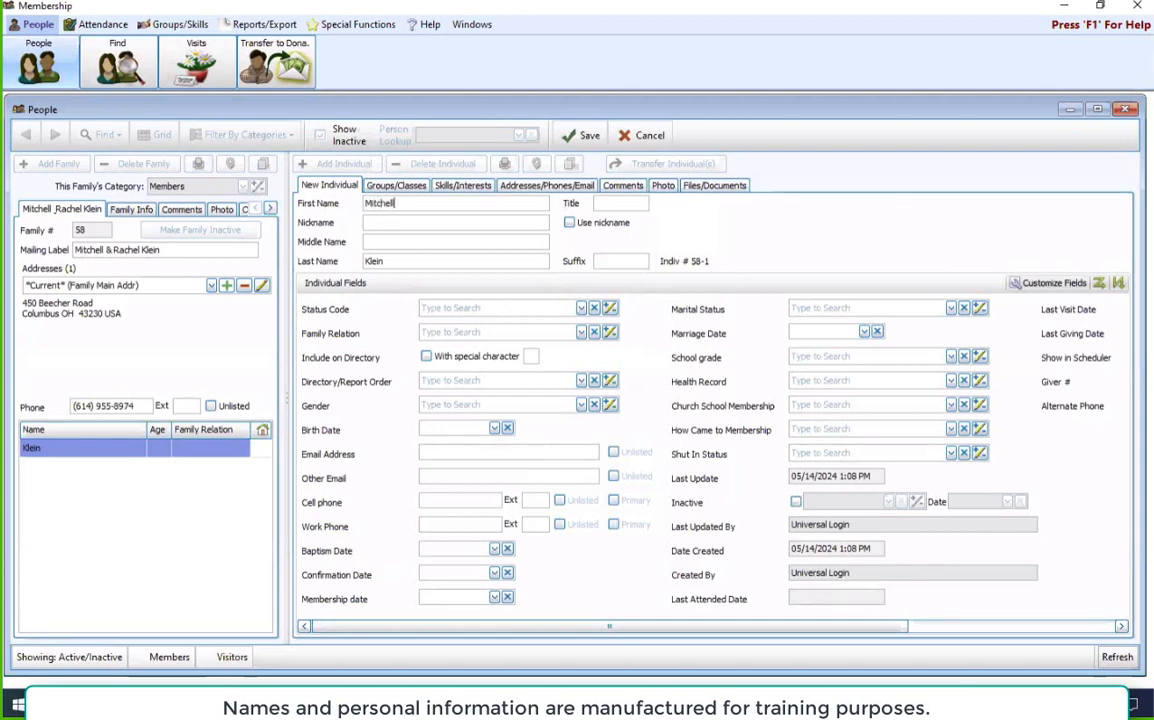
key("Tab")
key("Tab")
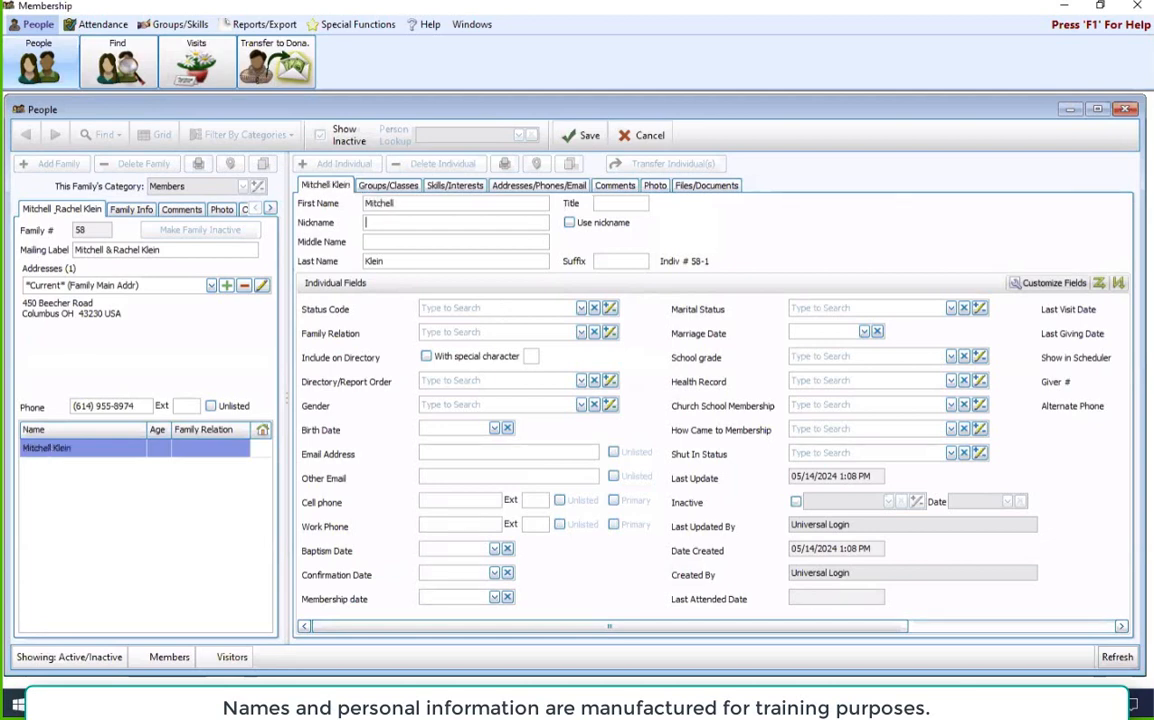
Step: Enter the individual's nickname, enable Use nickname, and fill in the middle name
type("Mitch")
left_click(569, 222)
left_click(438, 243)
type("Br")
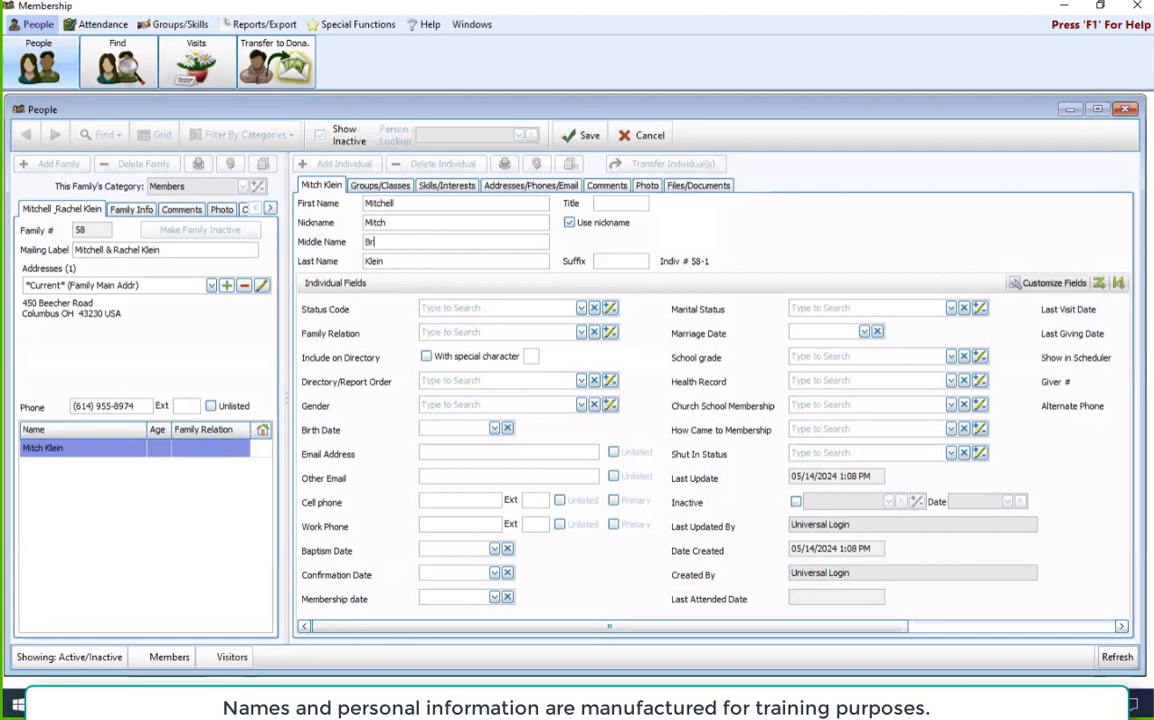
type("ian")
Step: Set the individual's Directory/Report Order to 1 - Primary and review the other order codes
left_click(530, 381)
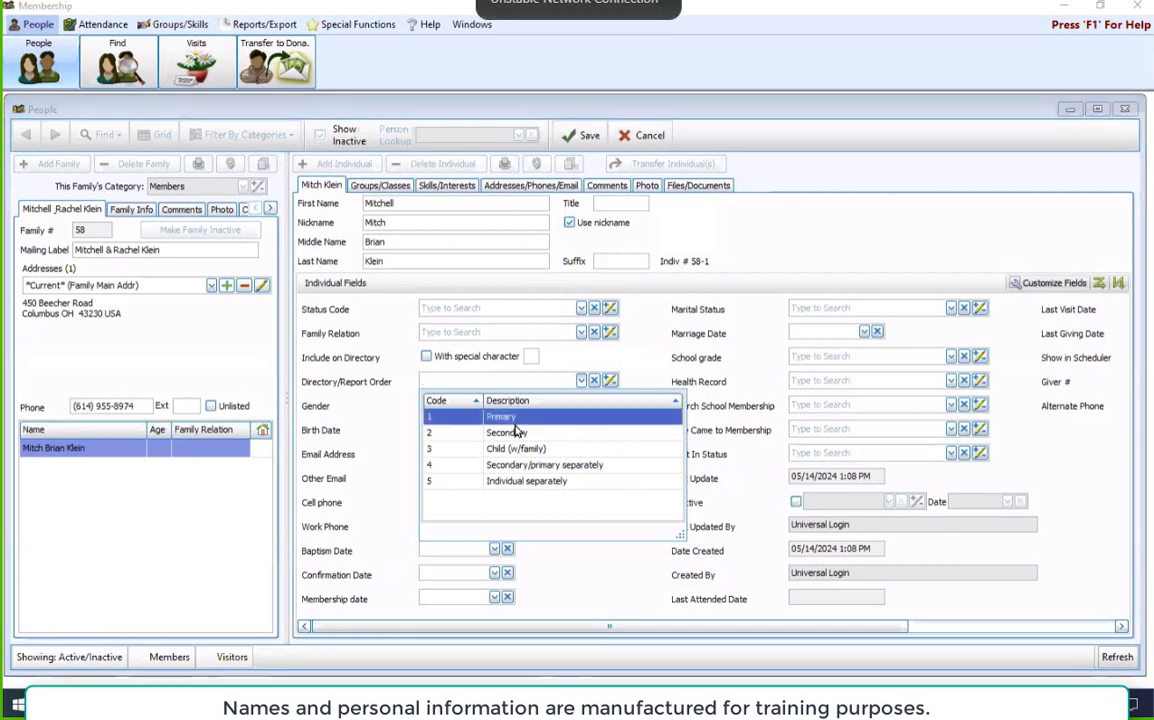
key("Tab")
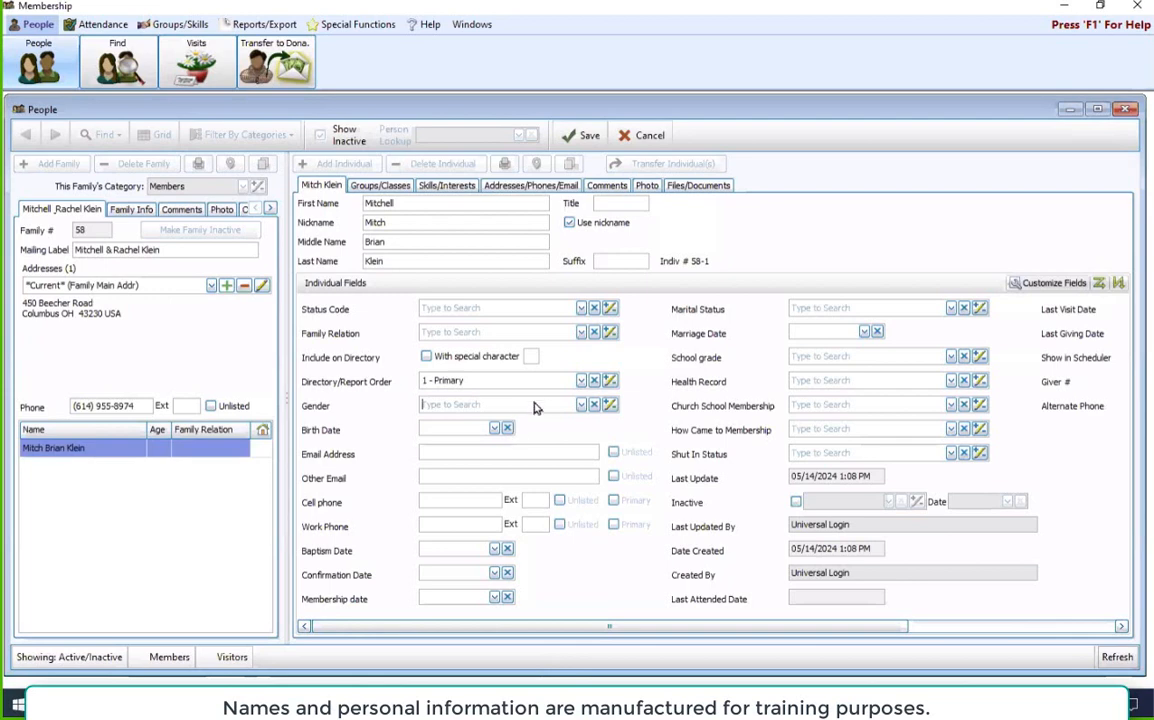
left_click(580, 381)
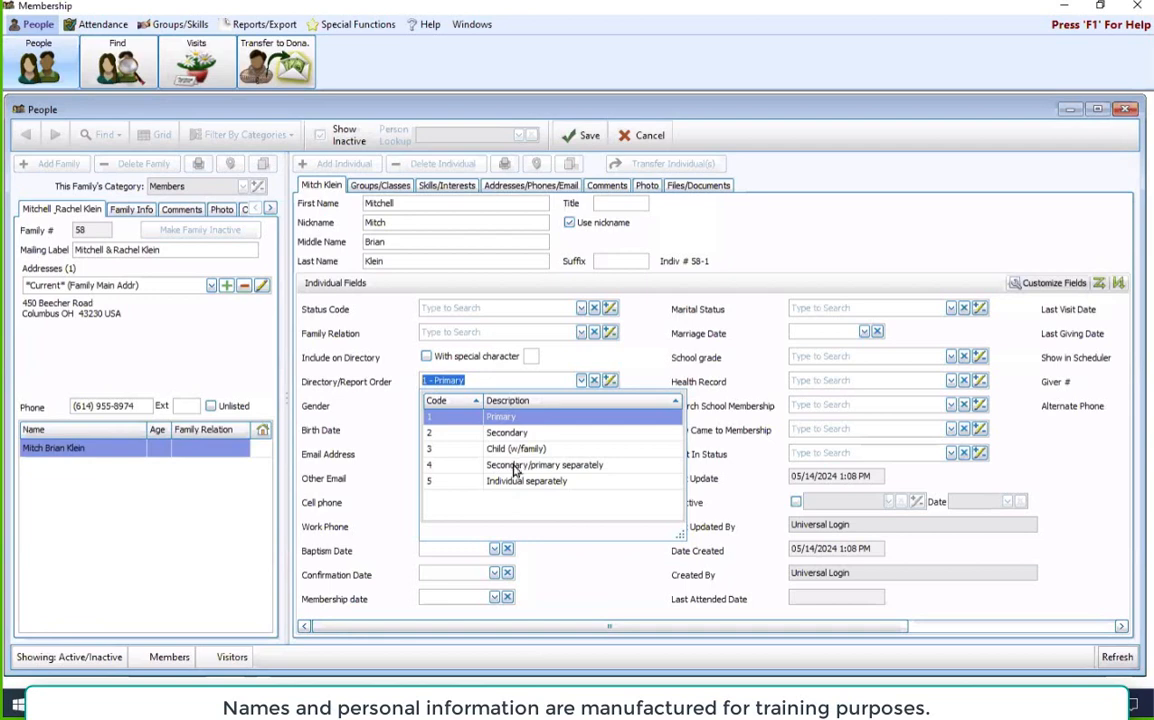
key("Tab")
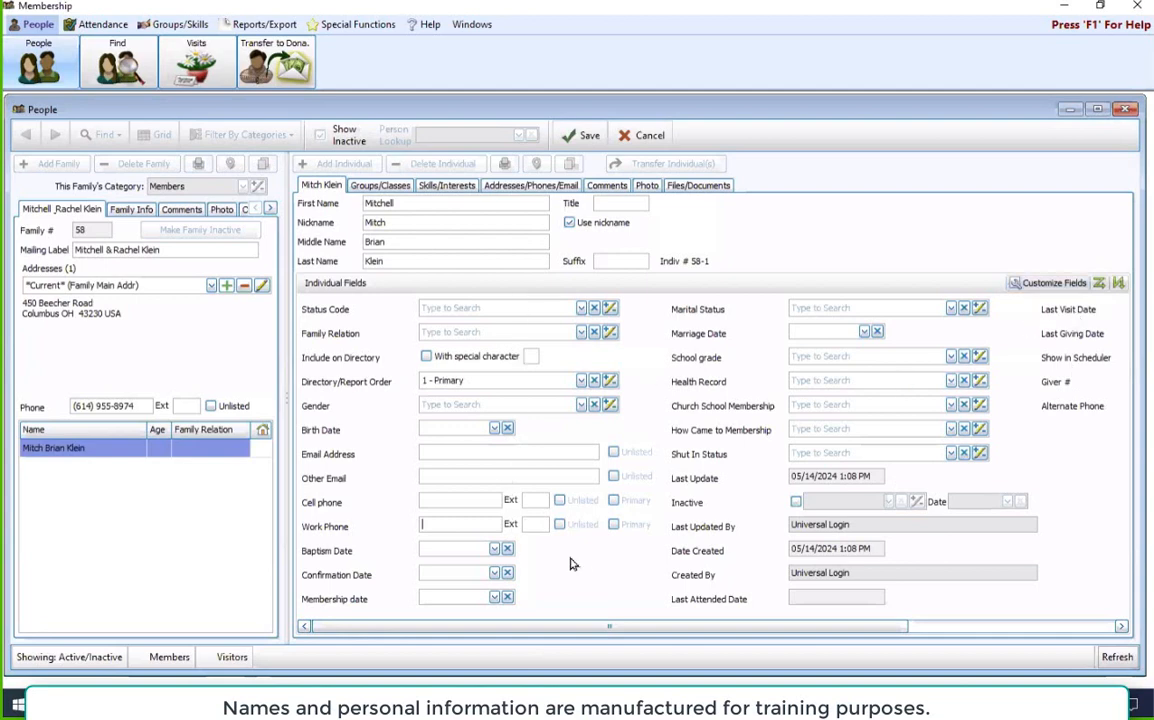
Step: Review the customizable individual fields for the Members category and save the primary individual's record
left_click(1046, 288)
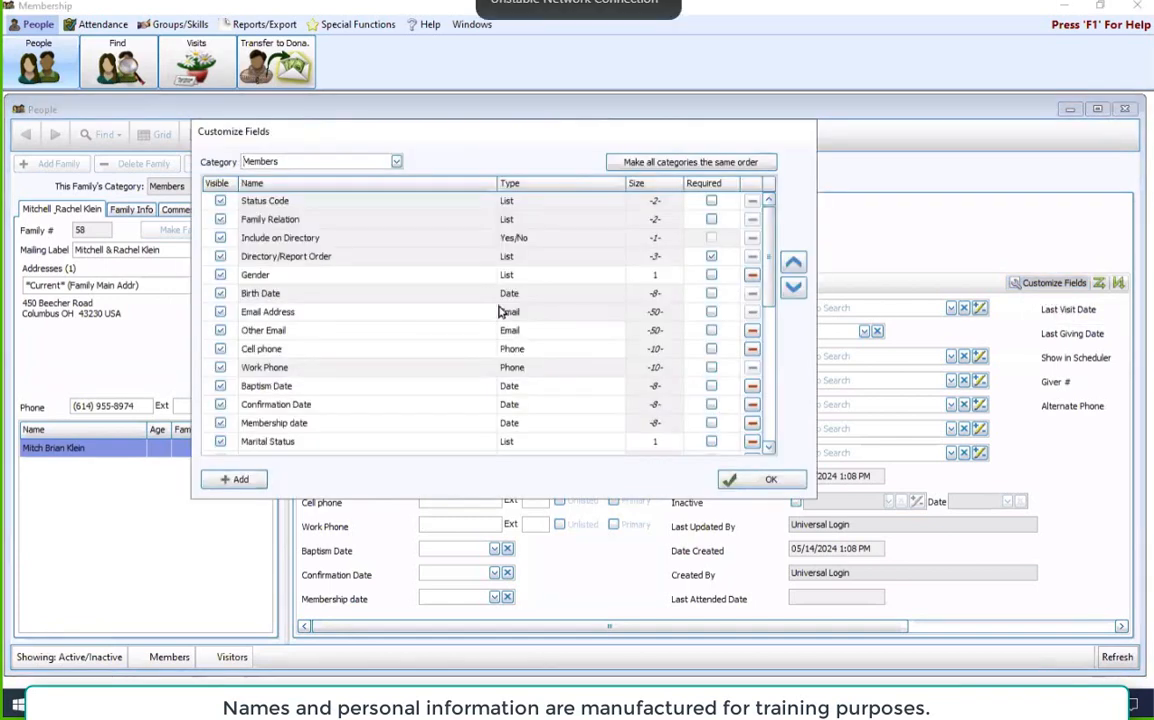
left_click(771, 489)
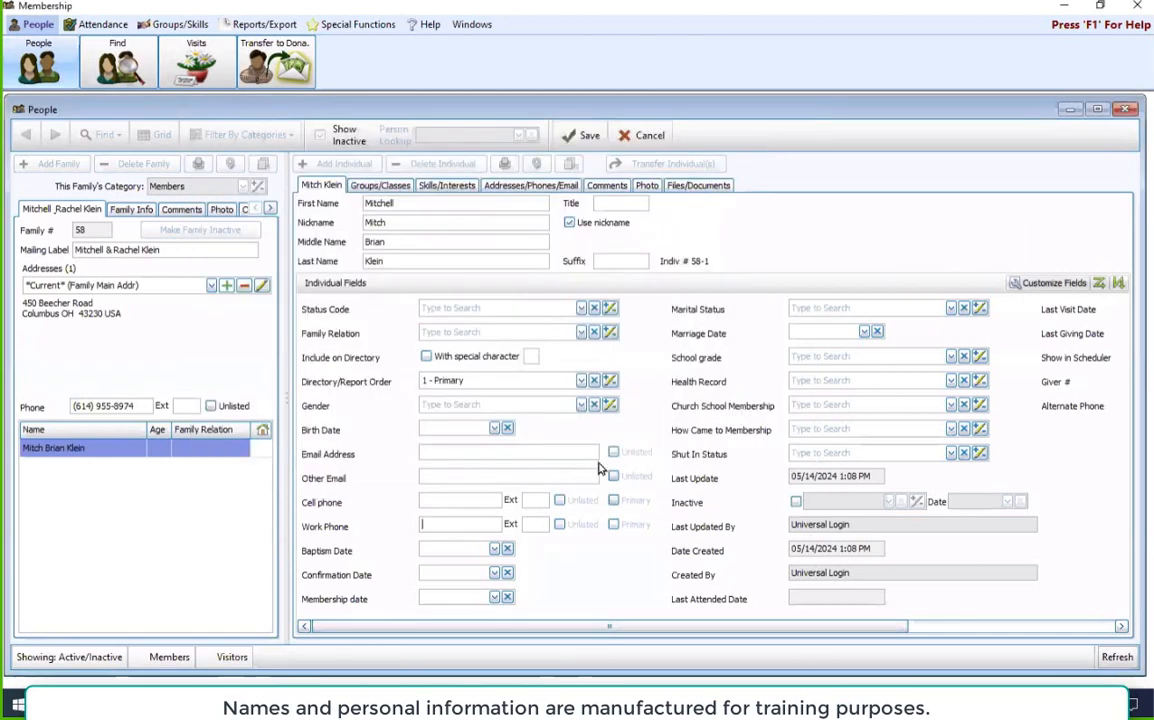
left_click(588, 136)
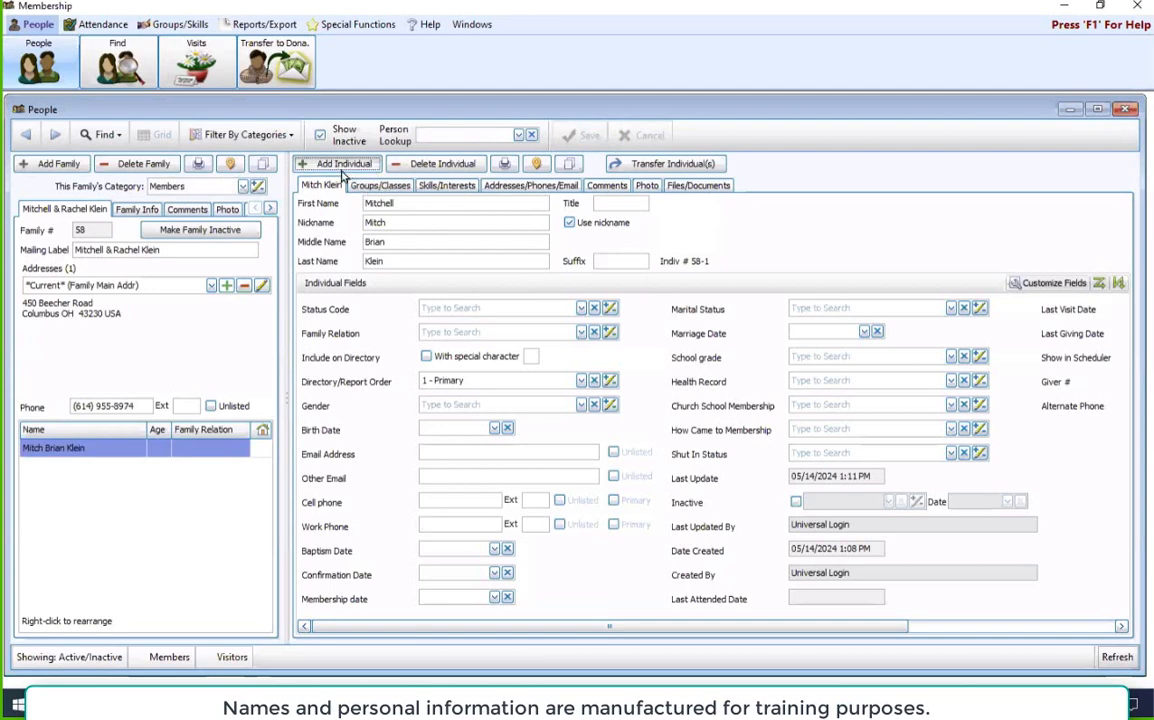
Step: Add a second individual to the family and enter the person's first and middle names
left_click(341, 166)
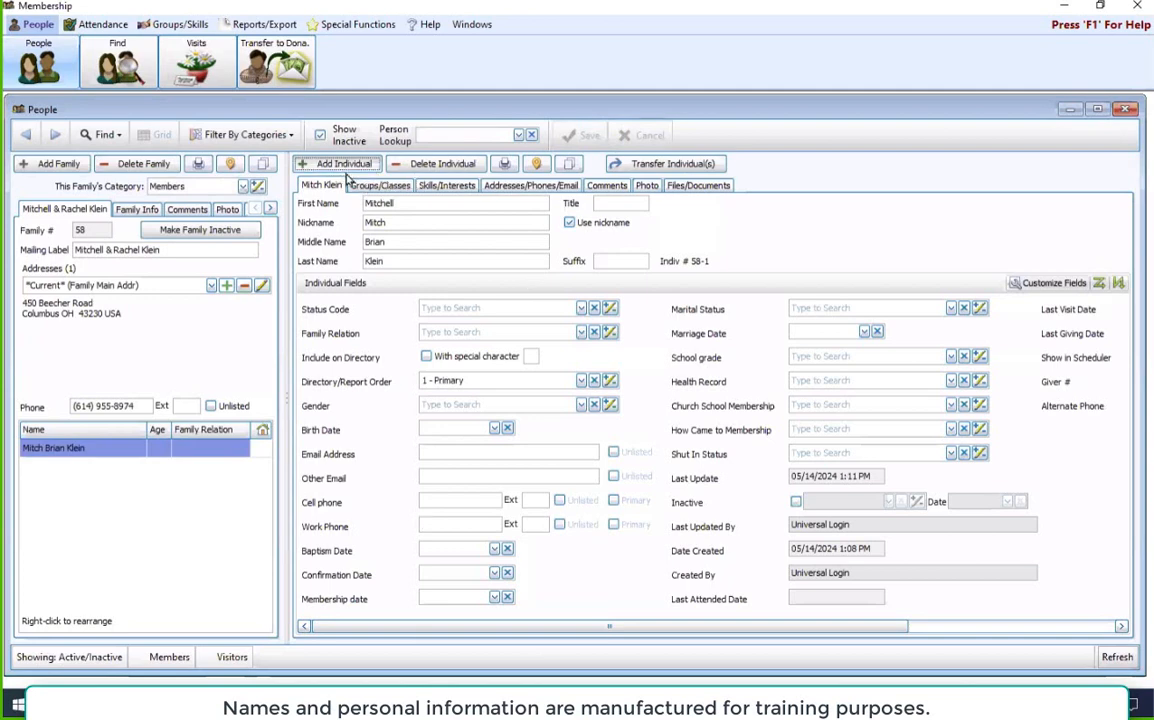
left_click(466, 207)
type("Rache")
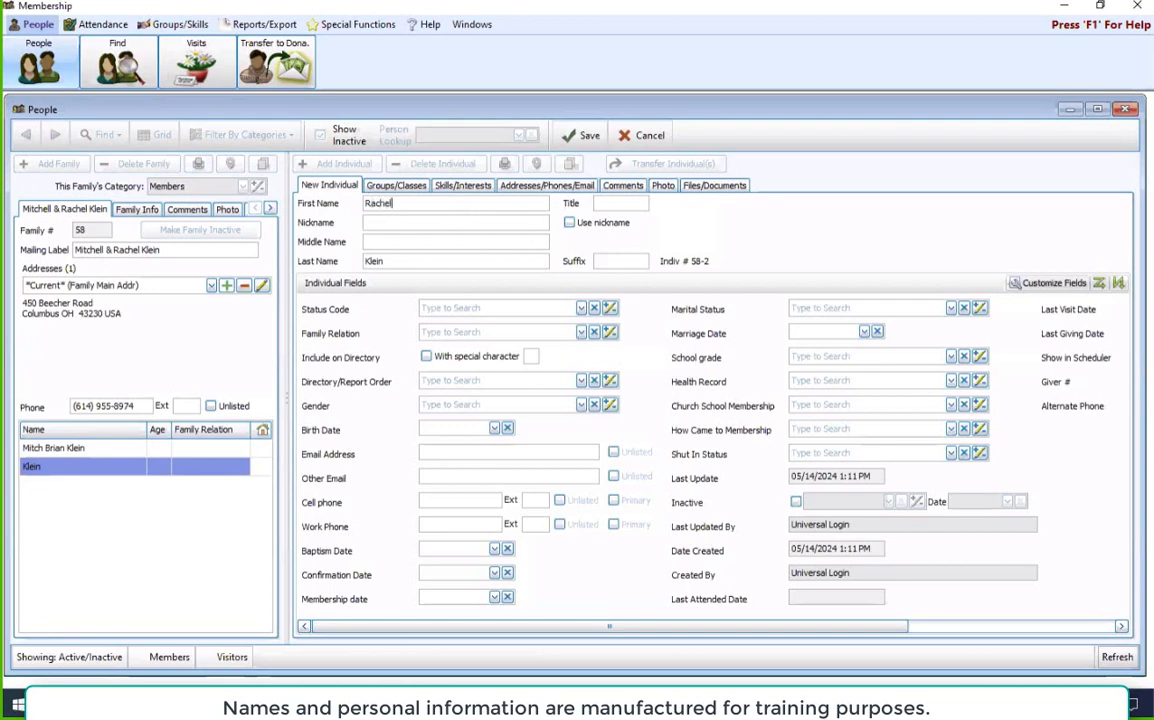
key("Tab")
key("Tab")
key("Tab")
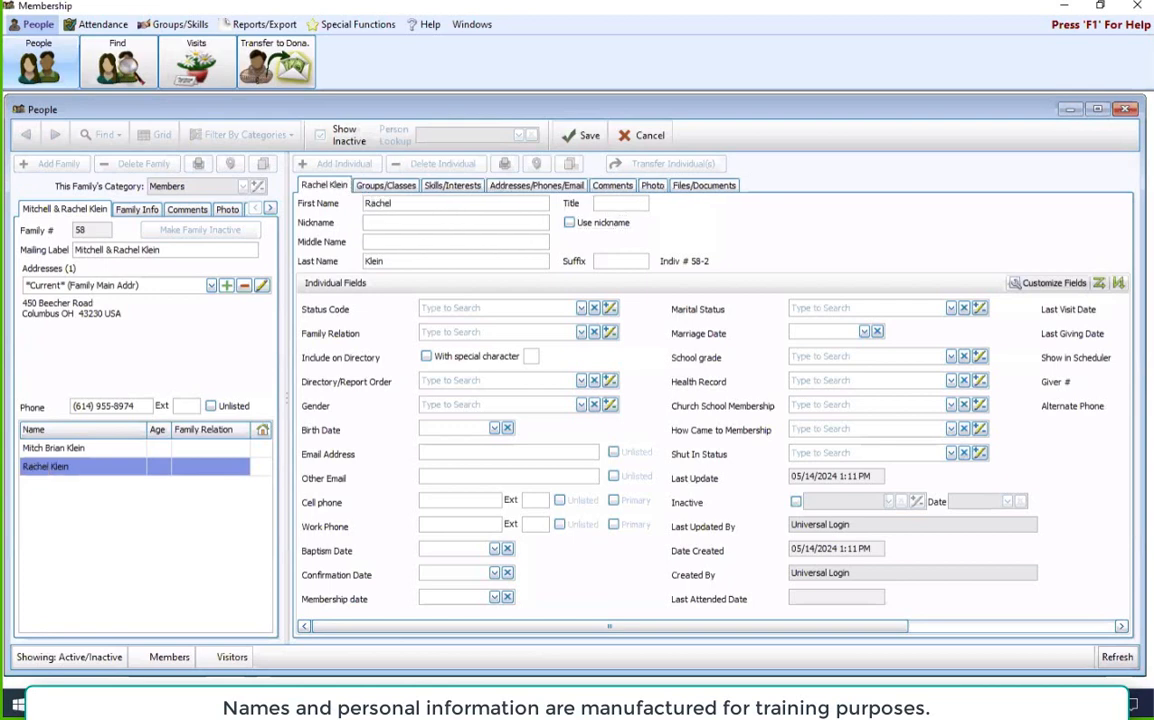
type("Diane")
key("Tab")
key("Tab")
Step: Set the second individual's Directory/Report Order to 2 - Secondary and save the record
left_click(579, 382)
left_click(515, 433)
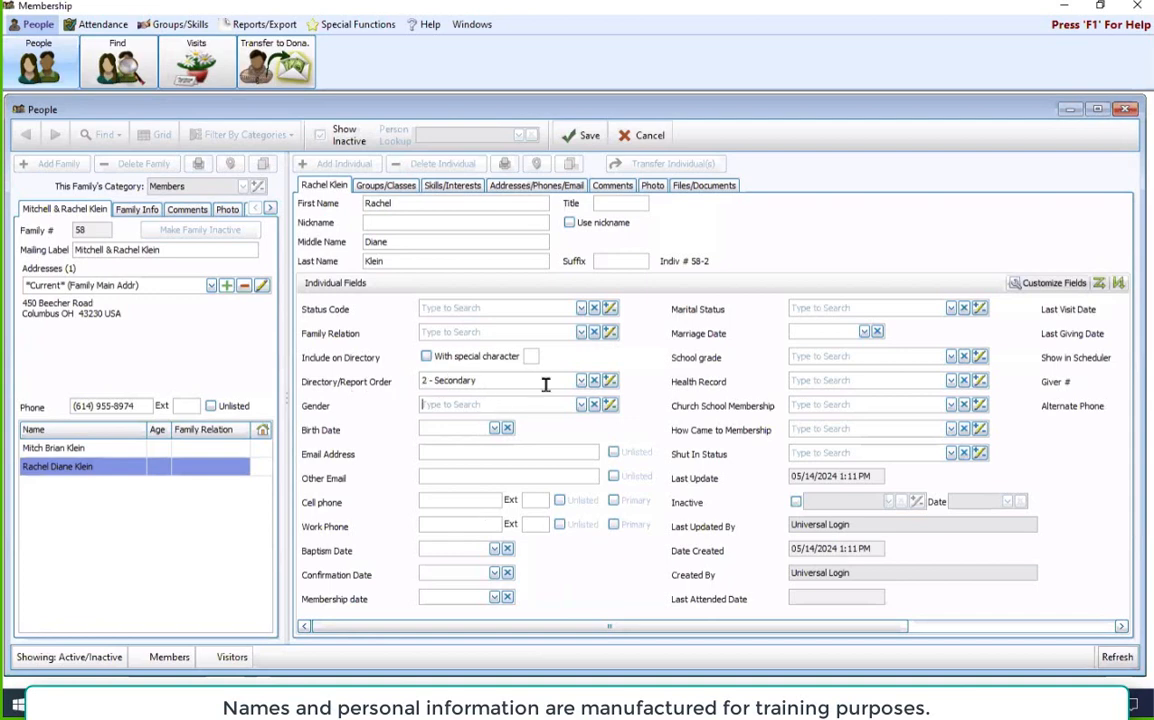
left_click(583, 135)
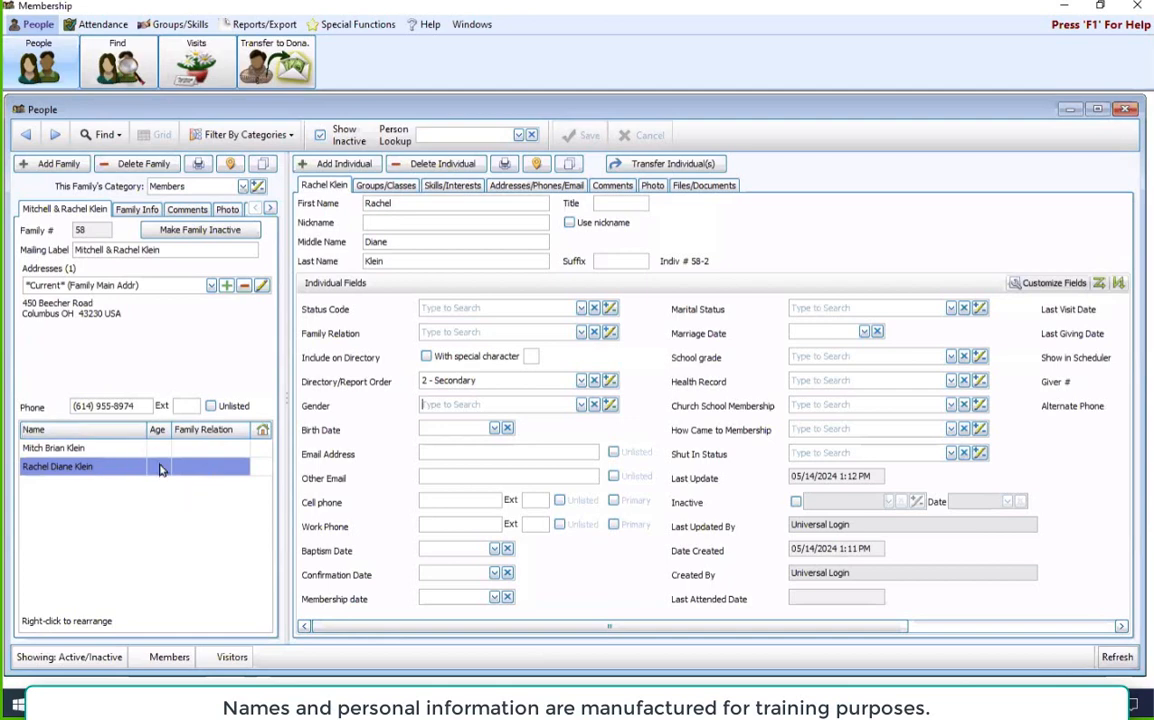
Step: Enter the second individual's birth date and save the record
left_click(442, 431)
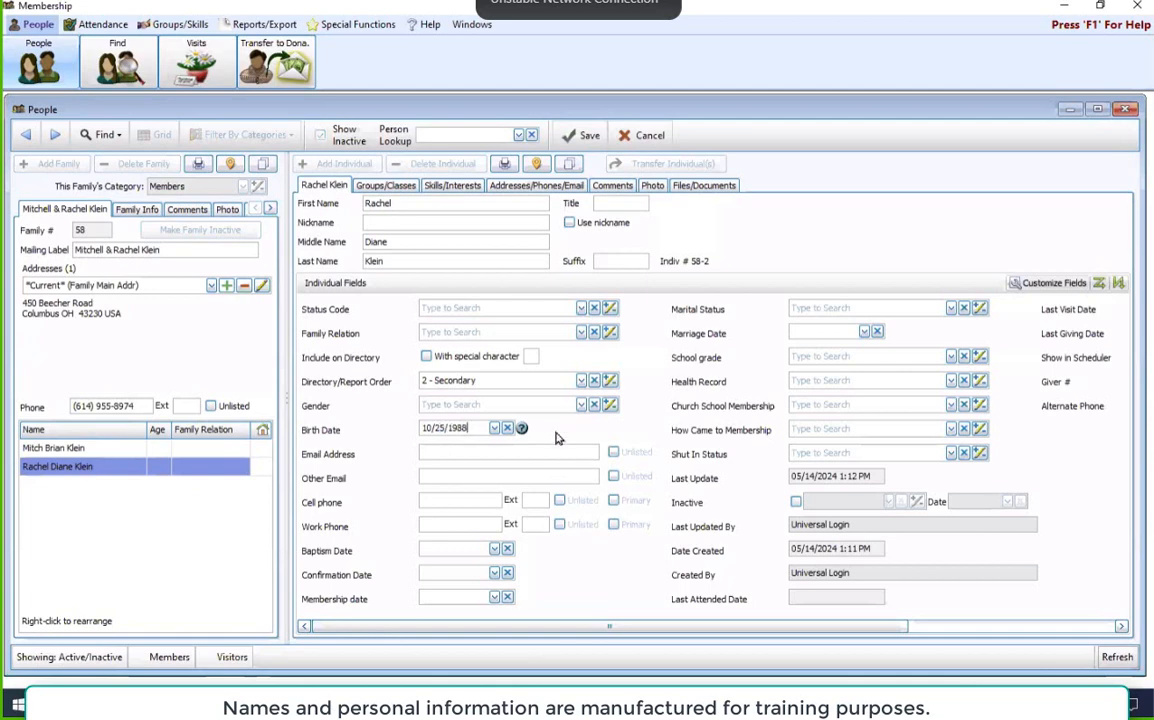
left_click(577, 453)
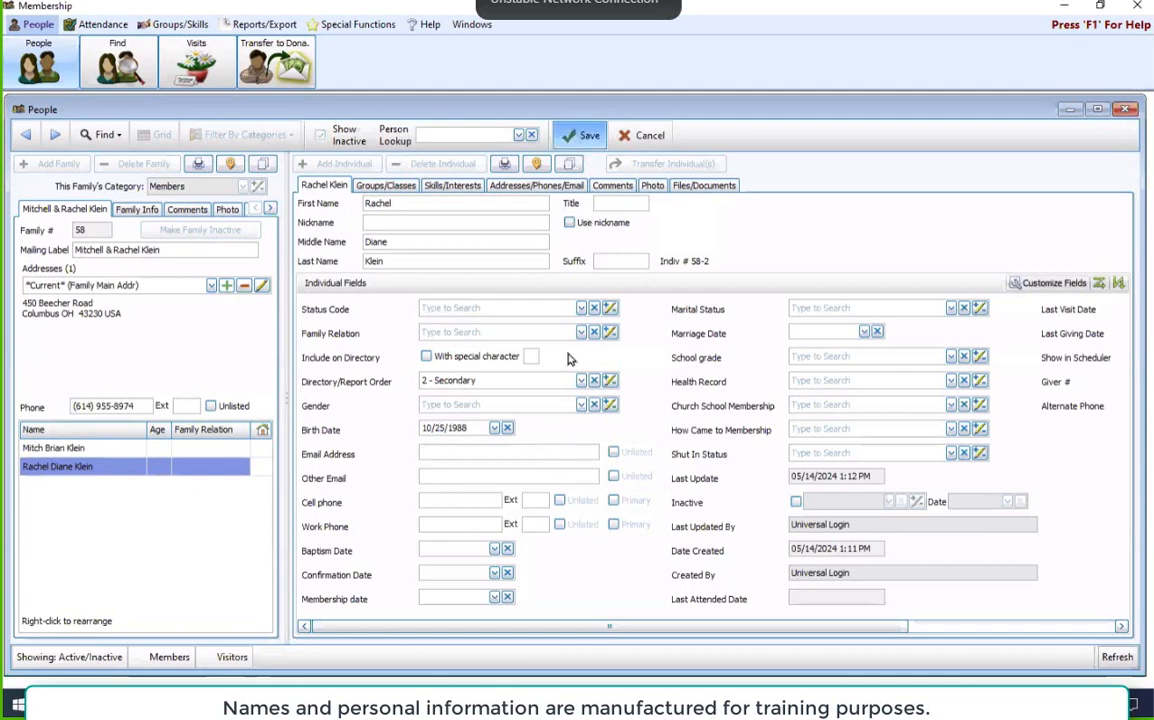
left_click(585, 135)
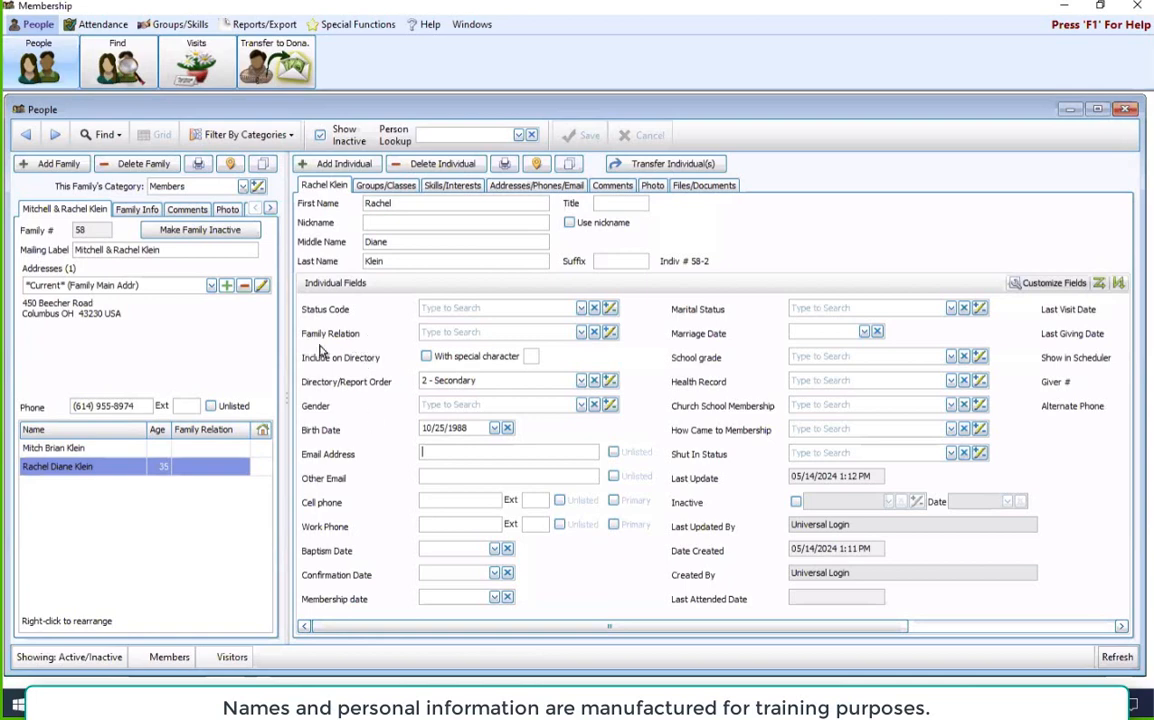
Step: Set the second individual's Family Relation to P - Parent and save the record
left_click(525, 332)
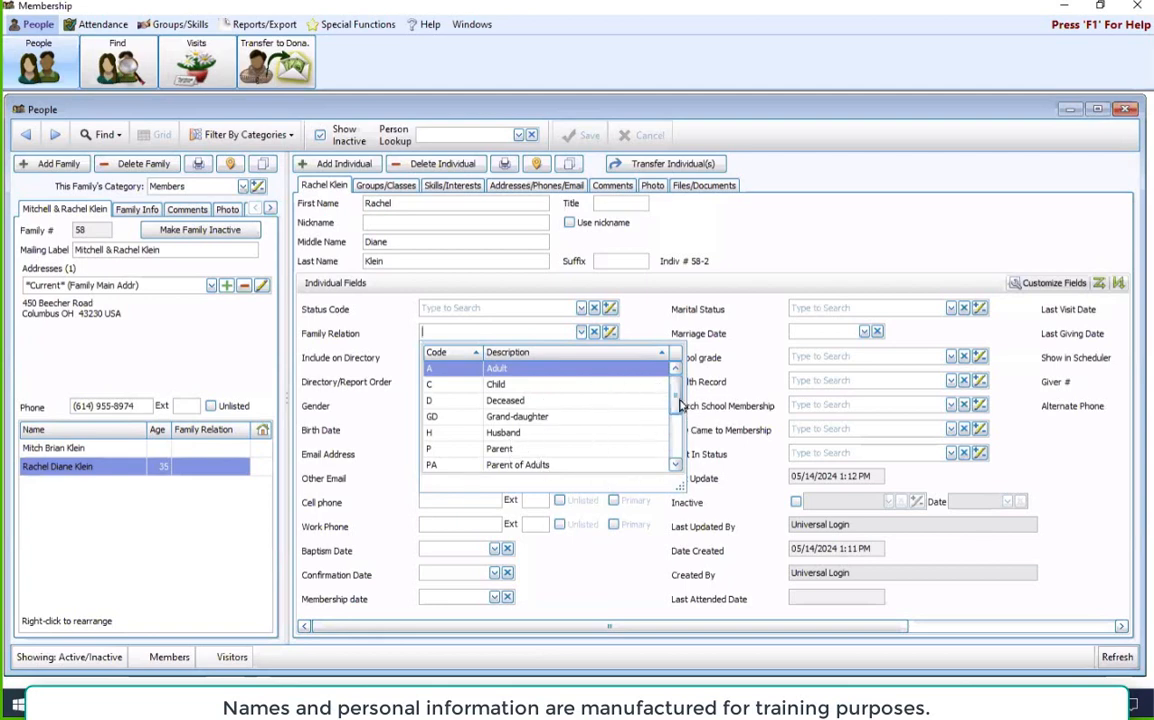
left_click_drag(677, 402, 680, 440)
scroll(600, 420, "up", 3)
left_click(541, 446)
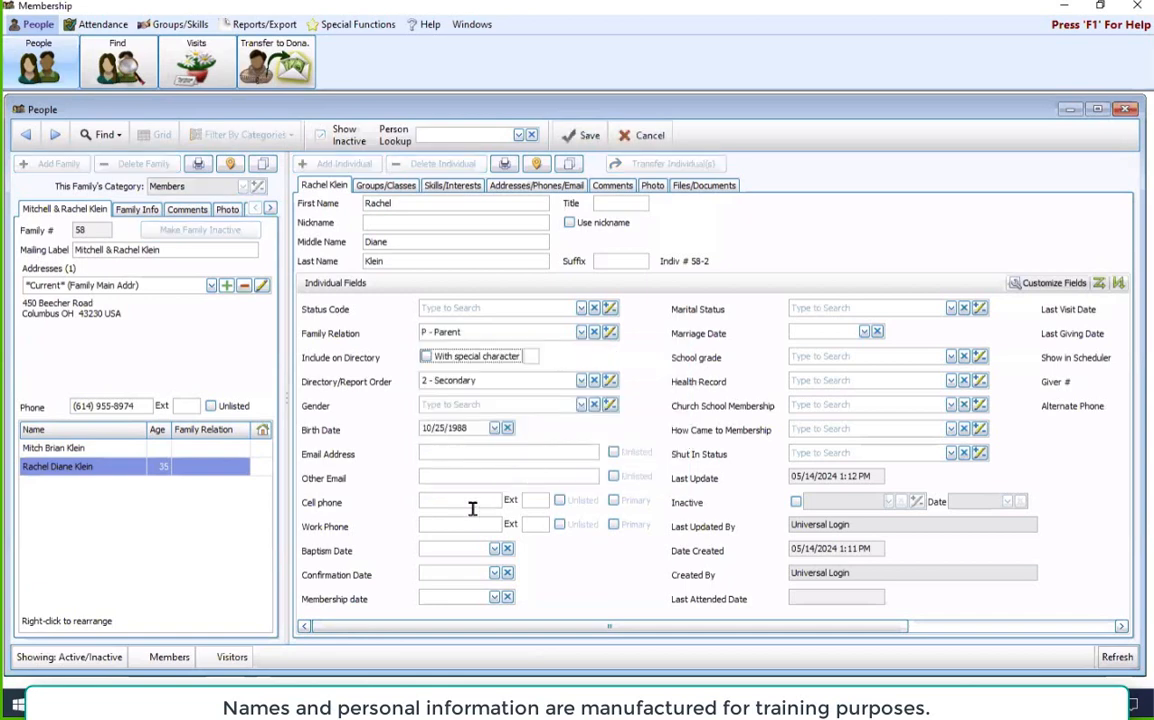
left_click(583, 135)
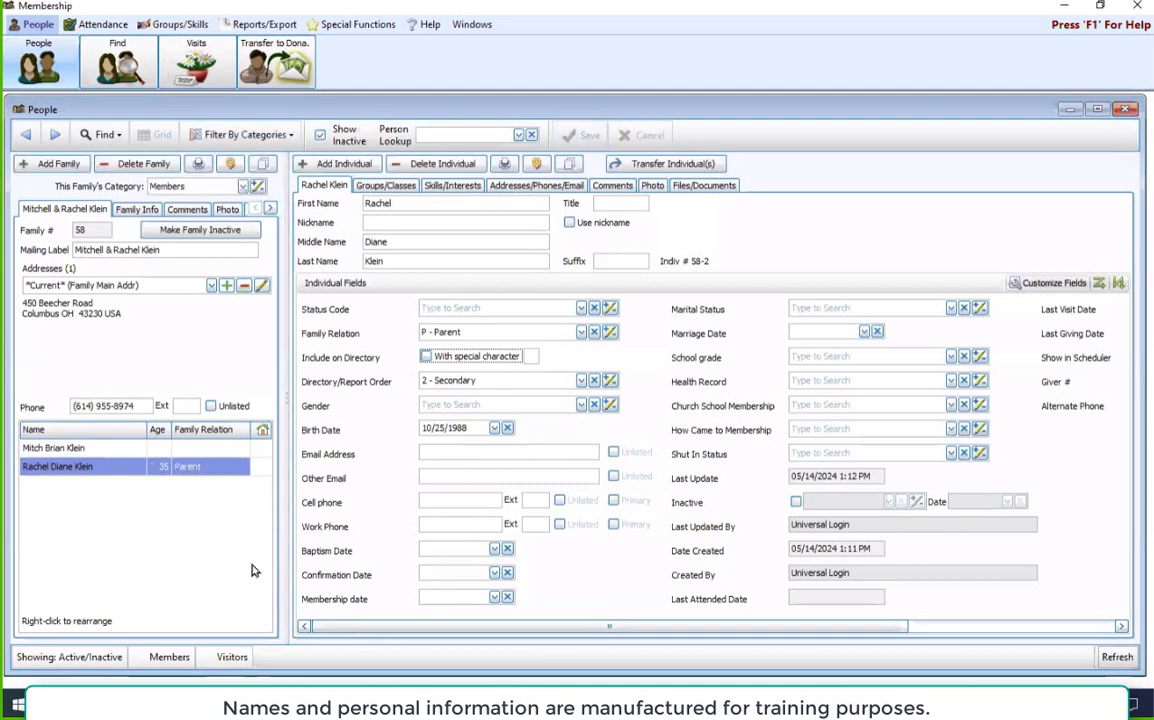
Step: Add a third individual with first name, nickname and middle name, and enable Use nickname
left_click(350, 163)
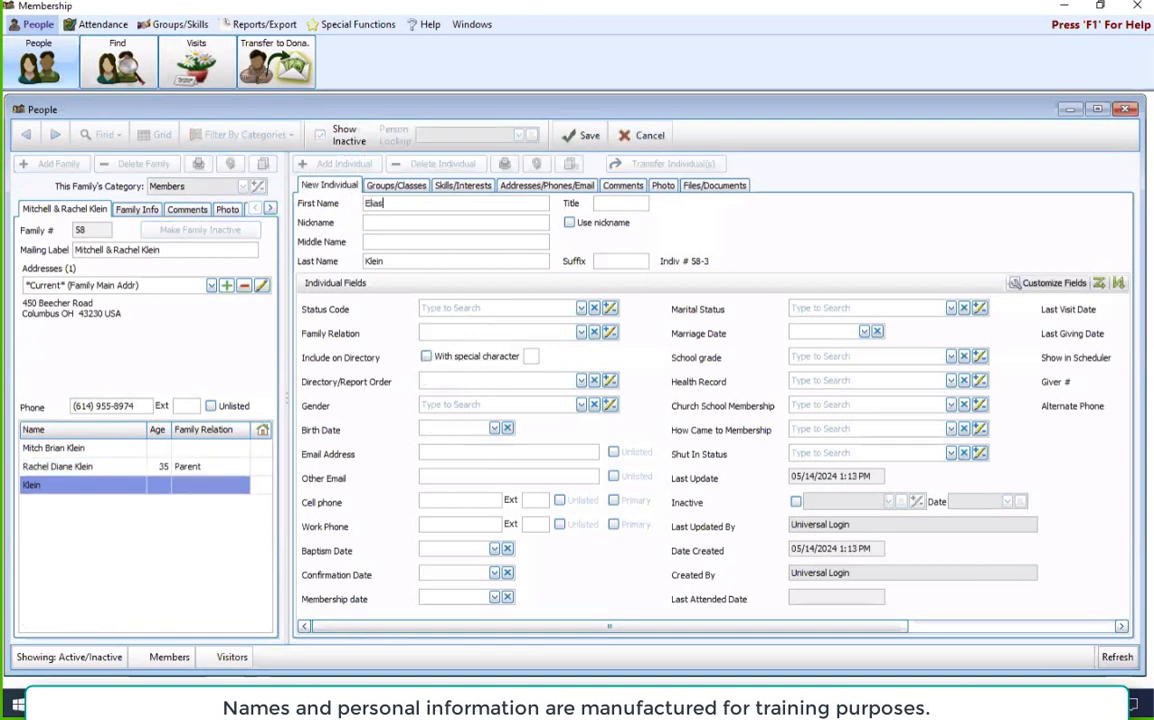
key("Tab")
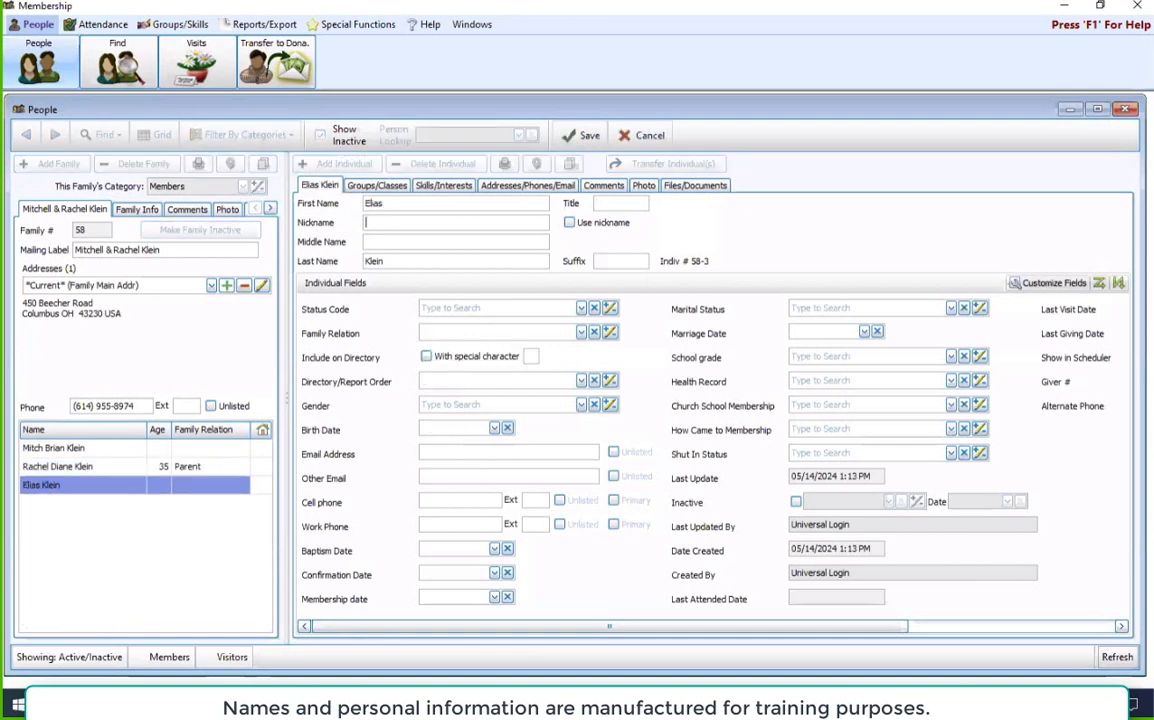
left_click(569, 222)
left_click(515, 243)
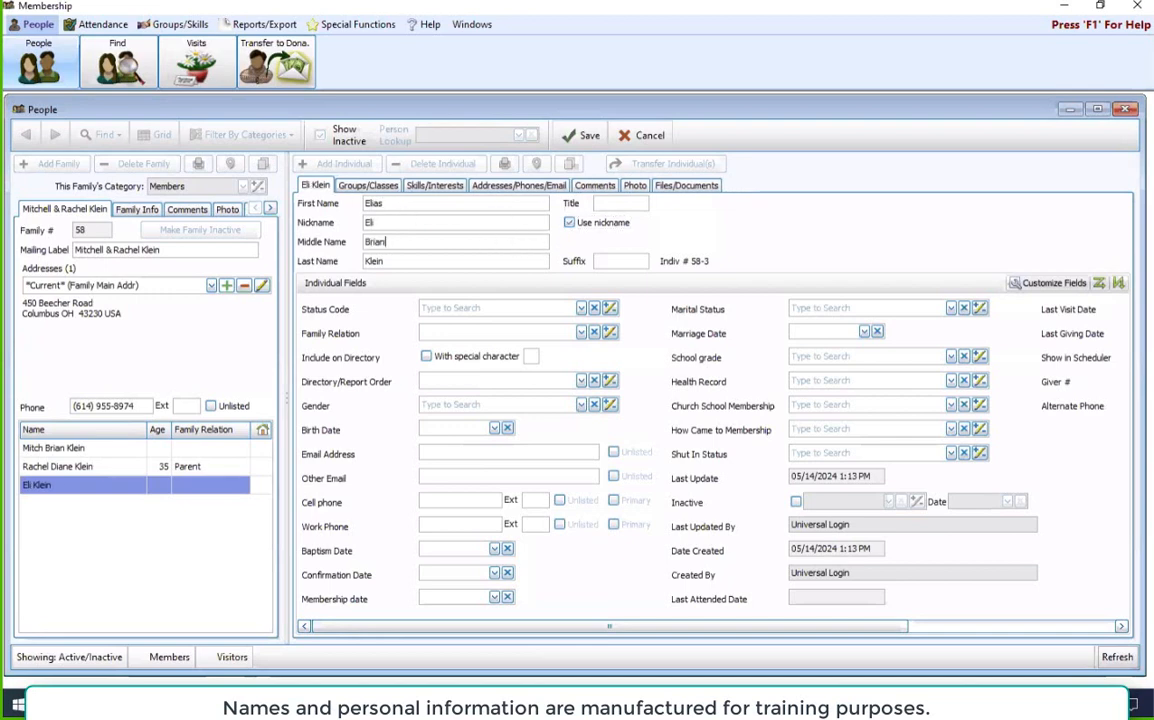
Step: Set the third individual's Directory/Report Order to 3 - Child (w/family), enter the birth date and save the record
left_click(581, 382)
left_click(520, 449)
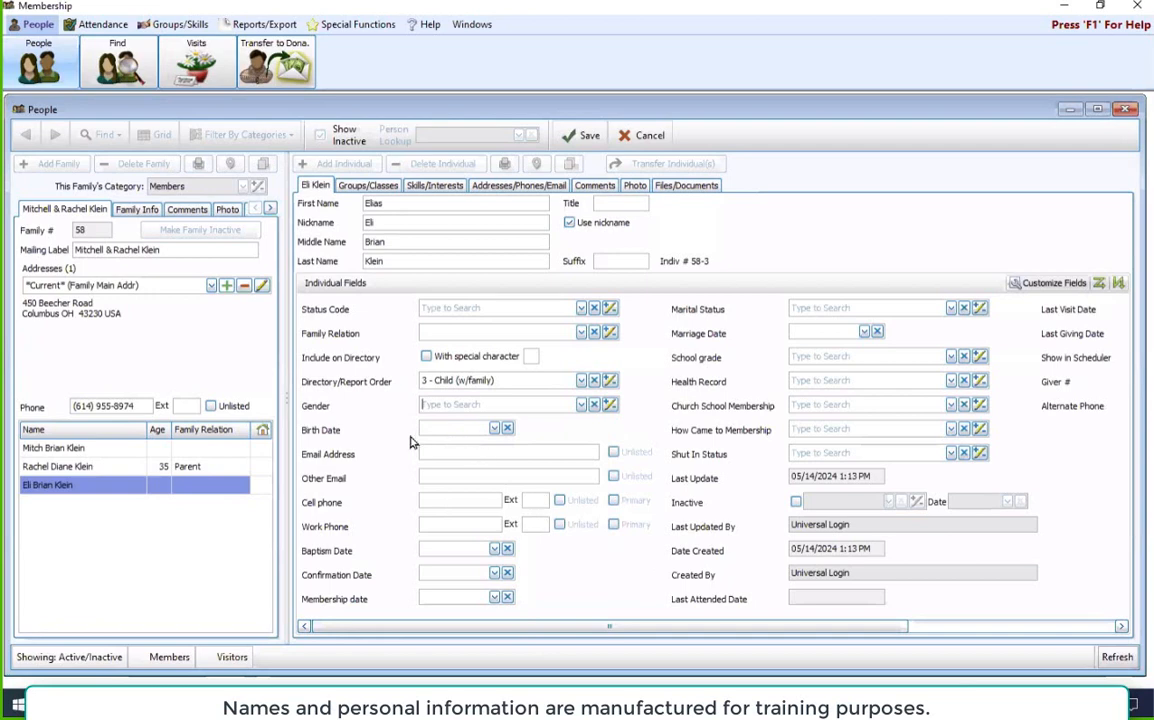
left_click(435, 430)
type("08/02/2015")
left_click(587, 135)
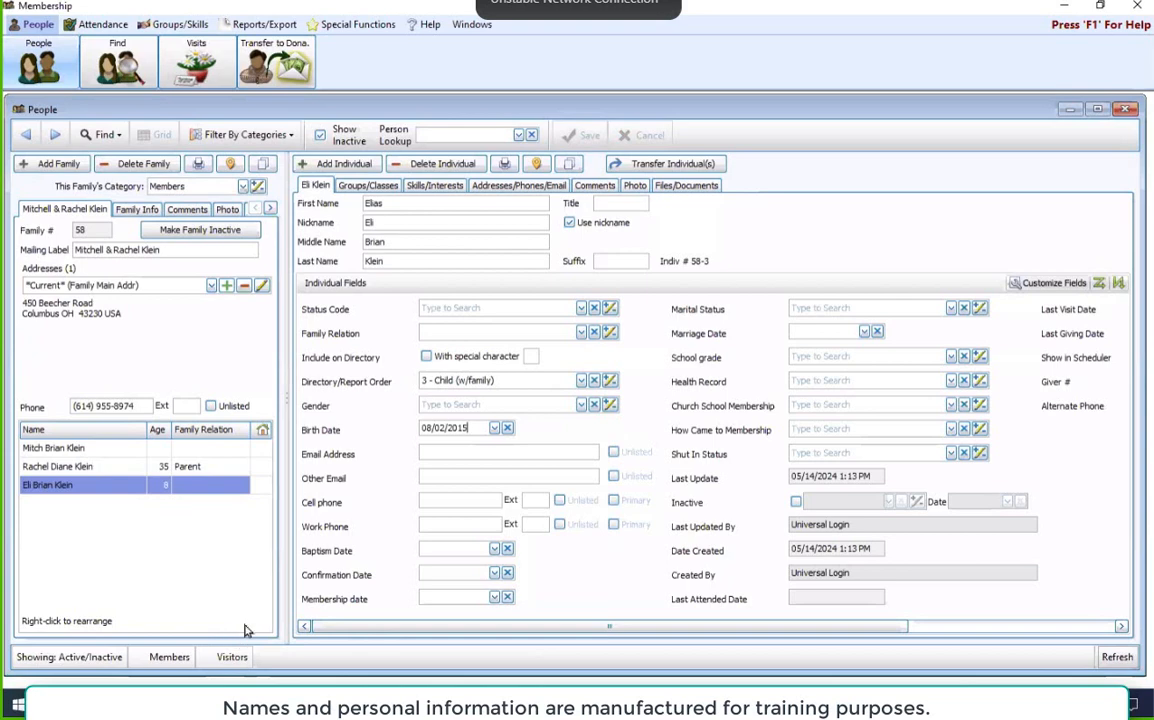
Step: Add a fourth individual to the family and enter the person's first and middle names
left_click(337, 163)
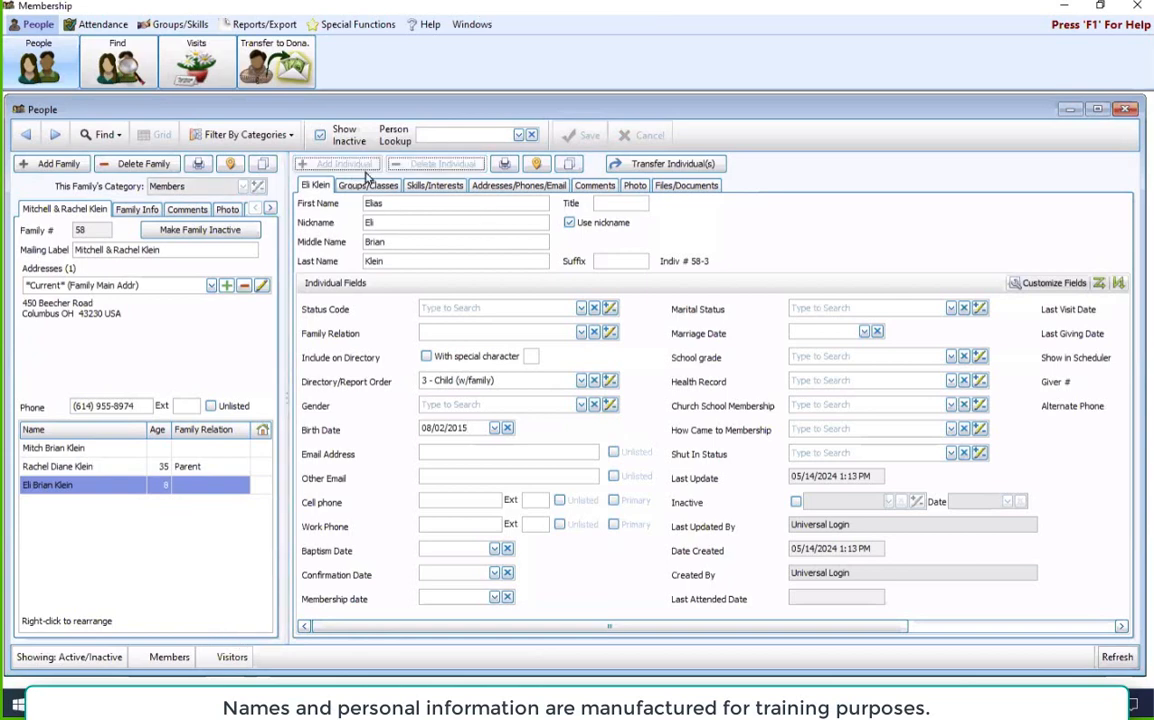
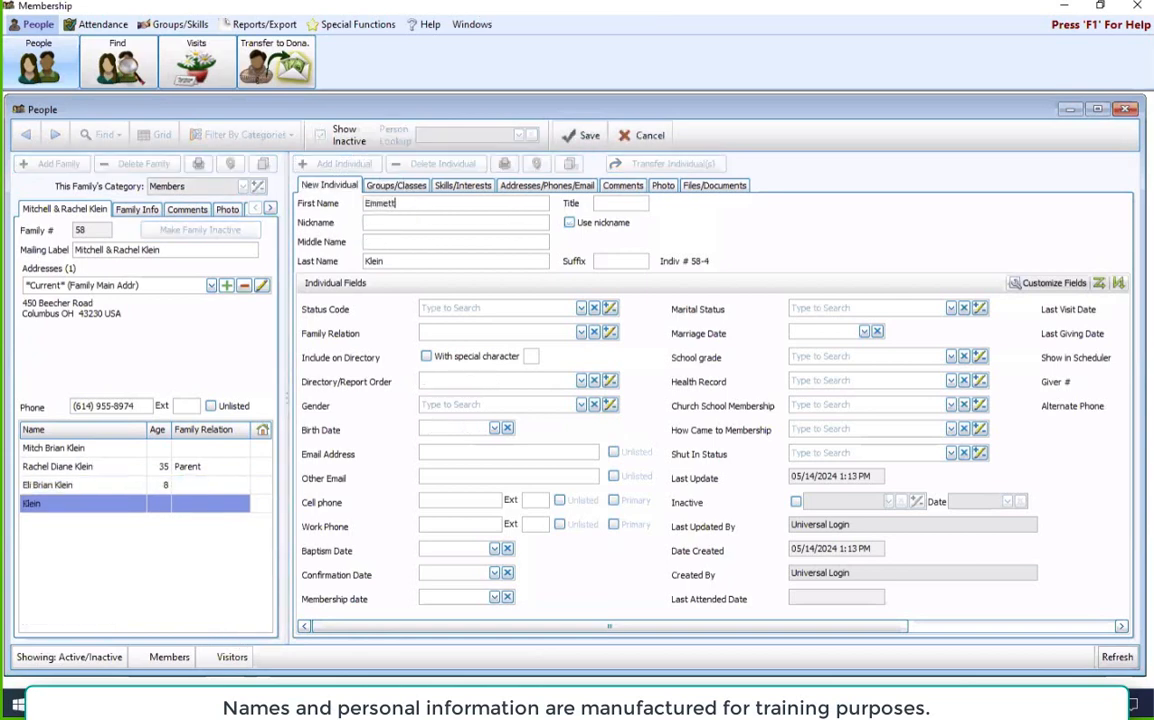
left_click(473, 243)
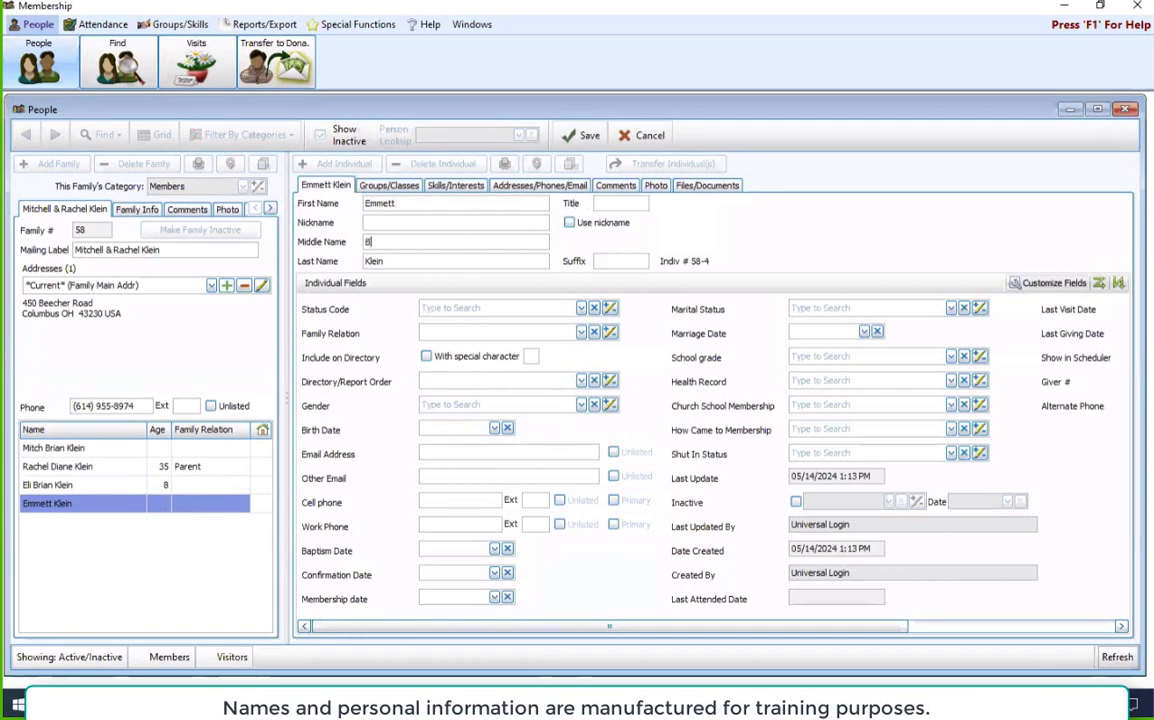
type("Boone")
Step: Set the fourth individual's Gender to M - Male, enter the birth date, choose order 3 - Child (w/family) and save
left_click(564, 404)
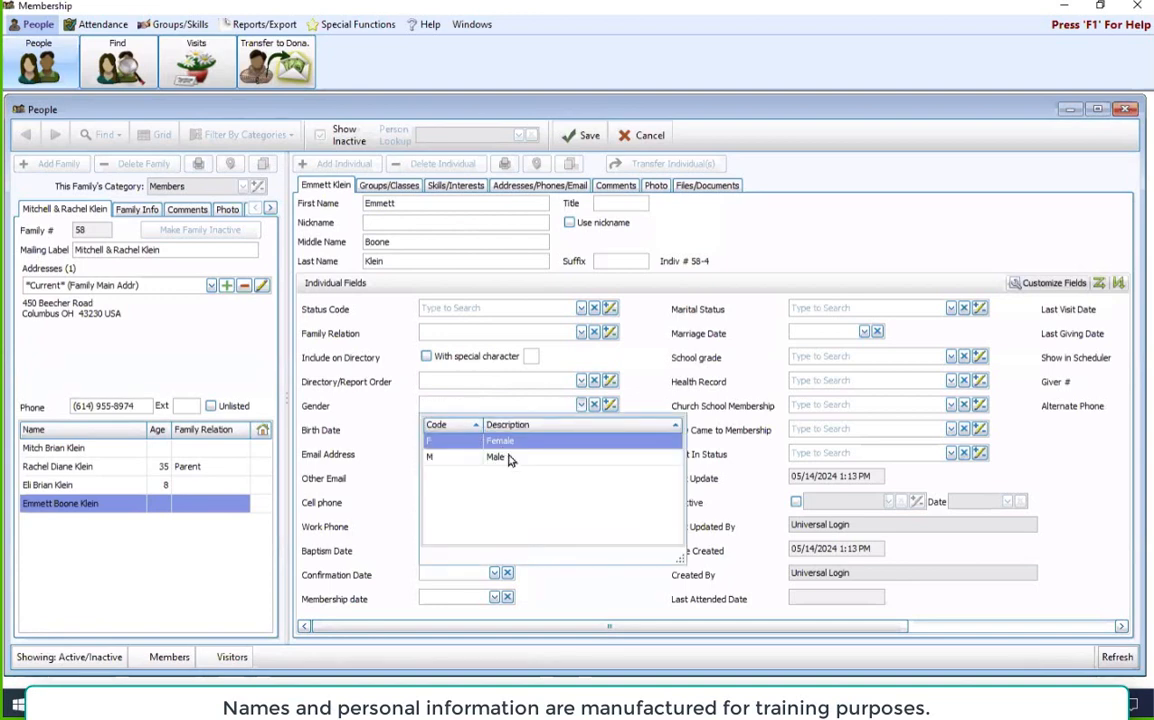
left_click(508, 457)
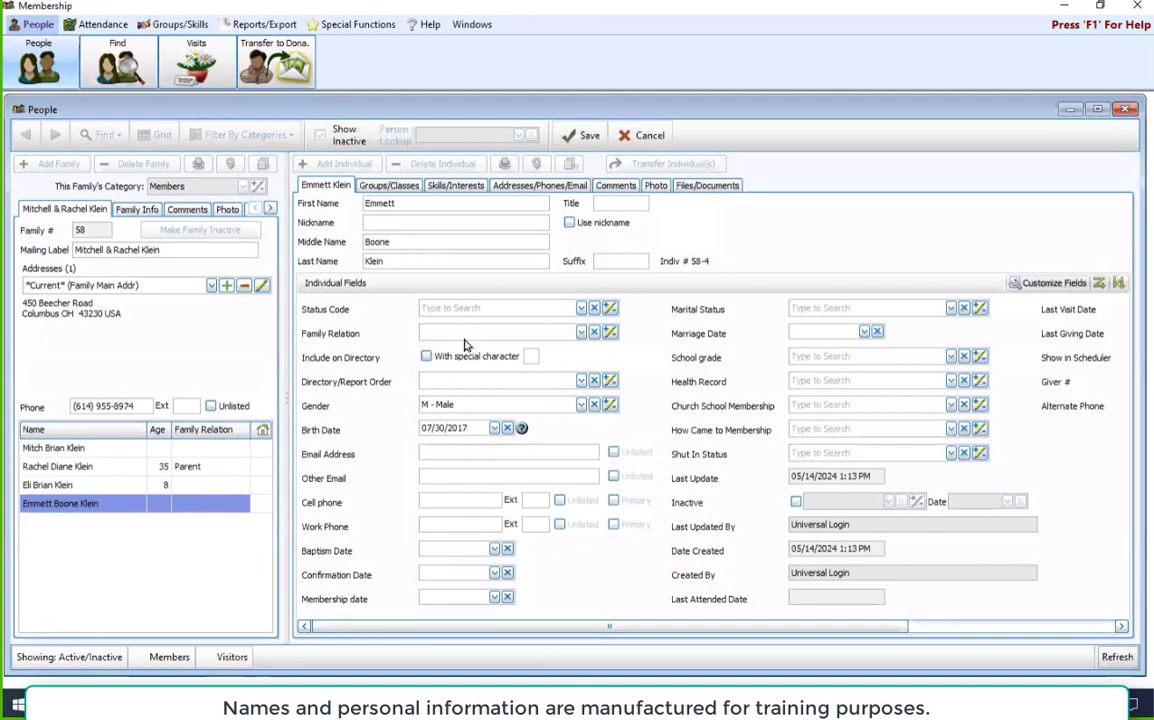
left_click(581, 381)
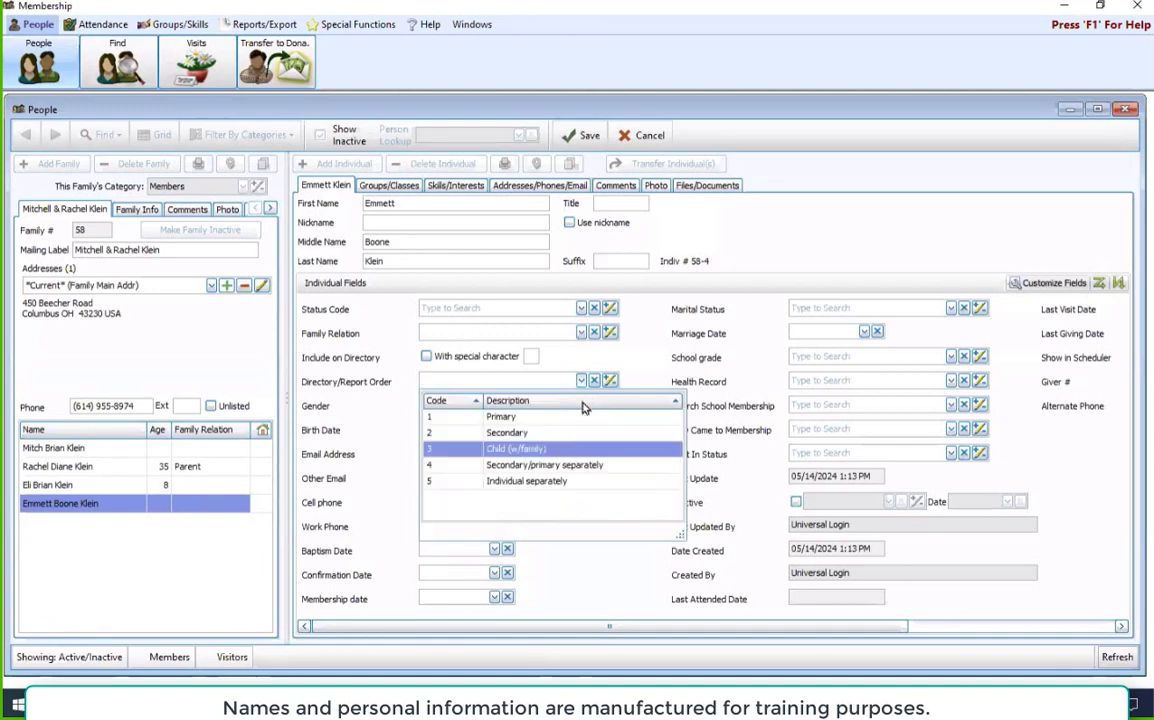
left_click(578, 450)
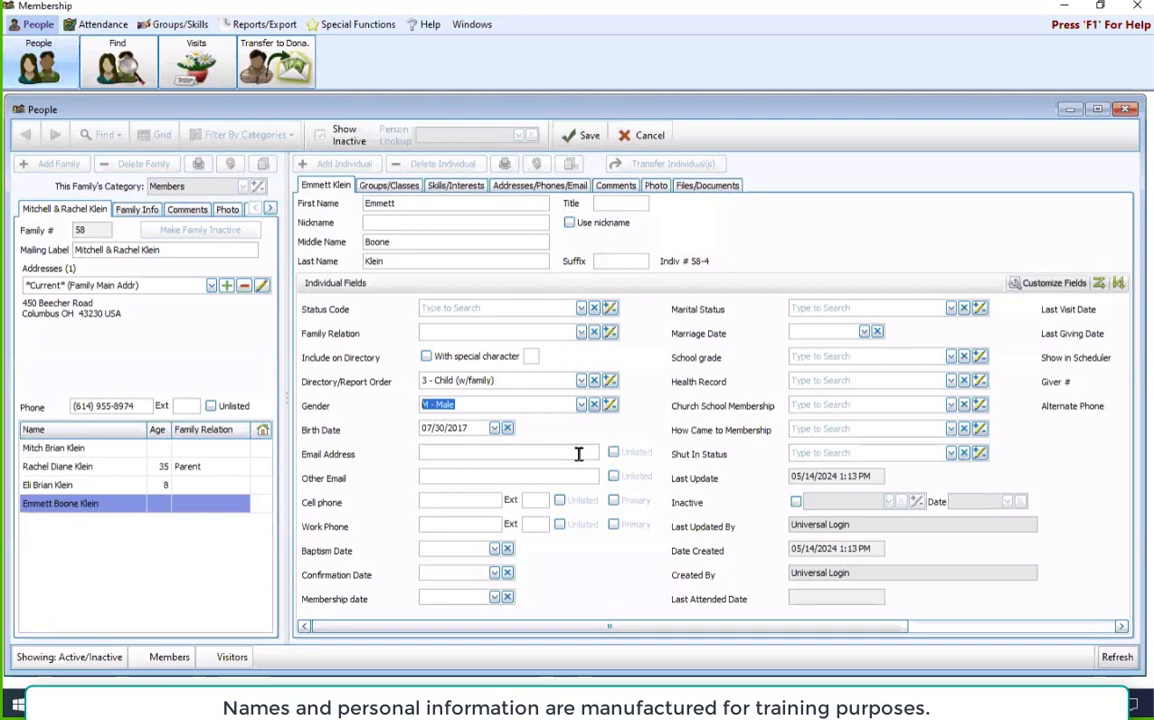
left_click(589, 135)
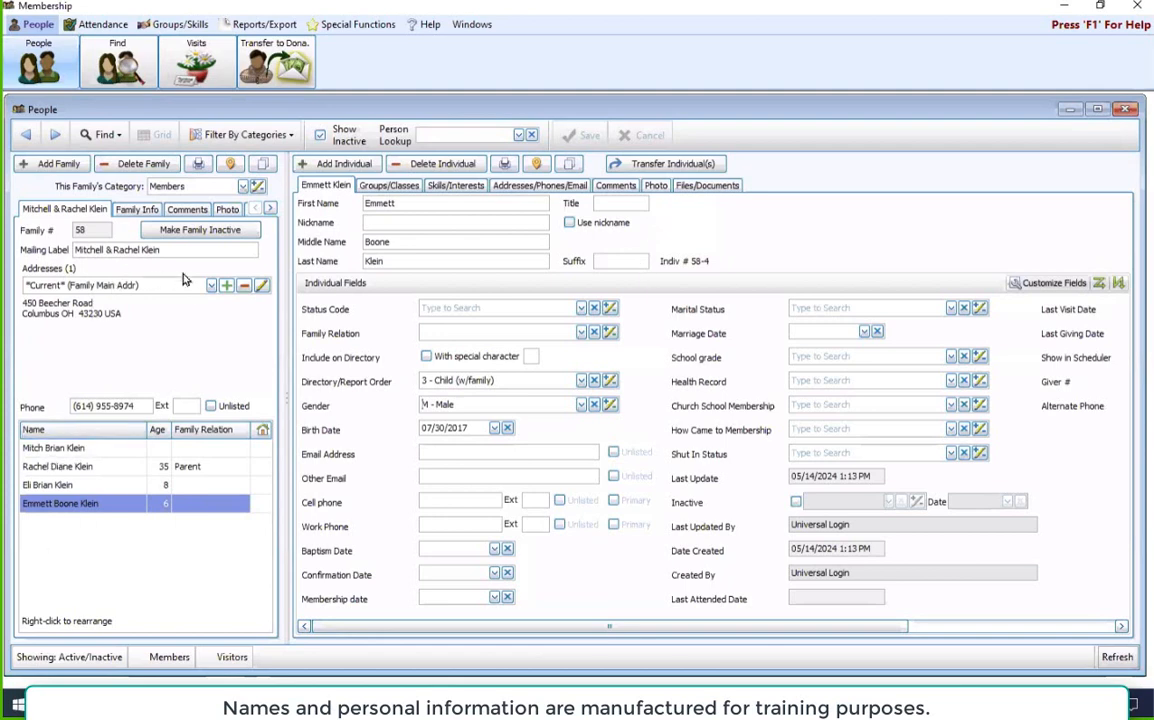
Step: Look up the second individual by first name, and view the fourth individual's record from the family list
left_click(448, 136)
type("rachel")
key("Return")
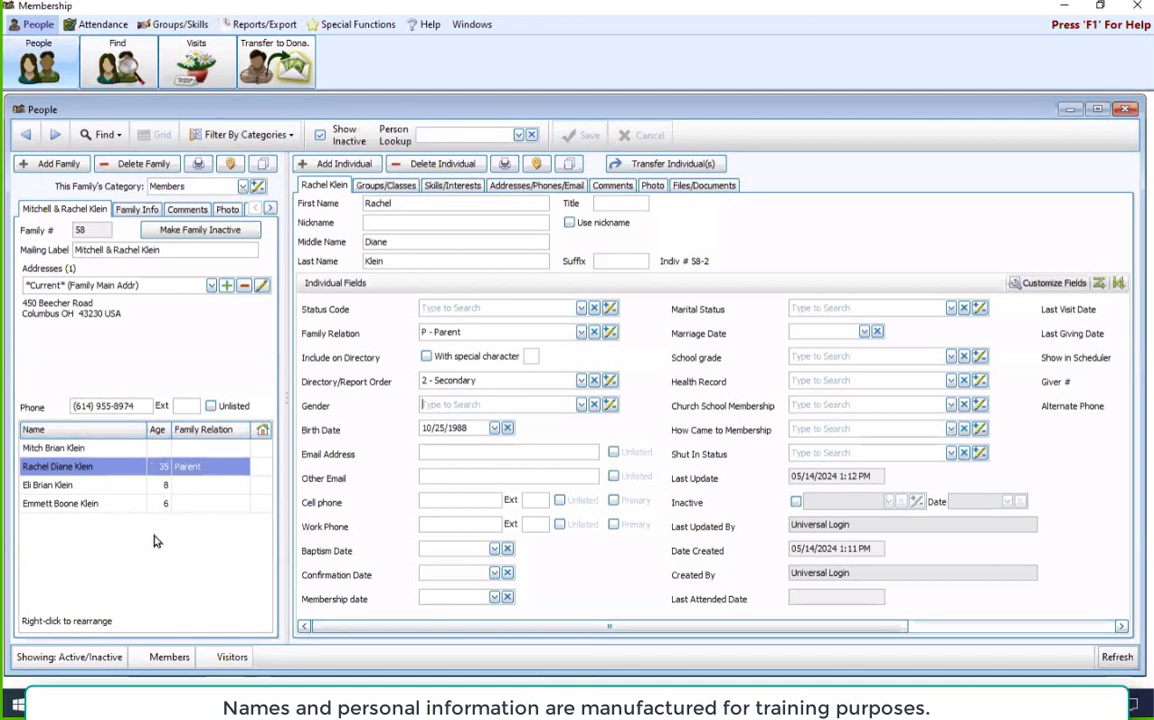
left_click(98, 510)
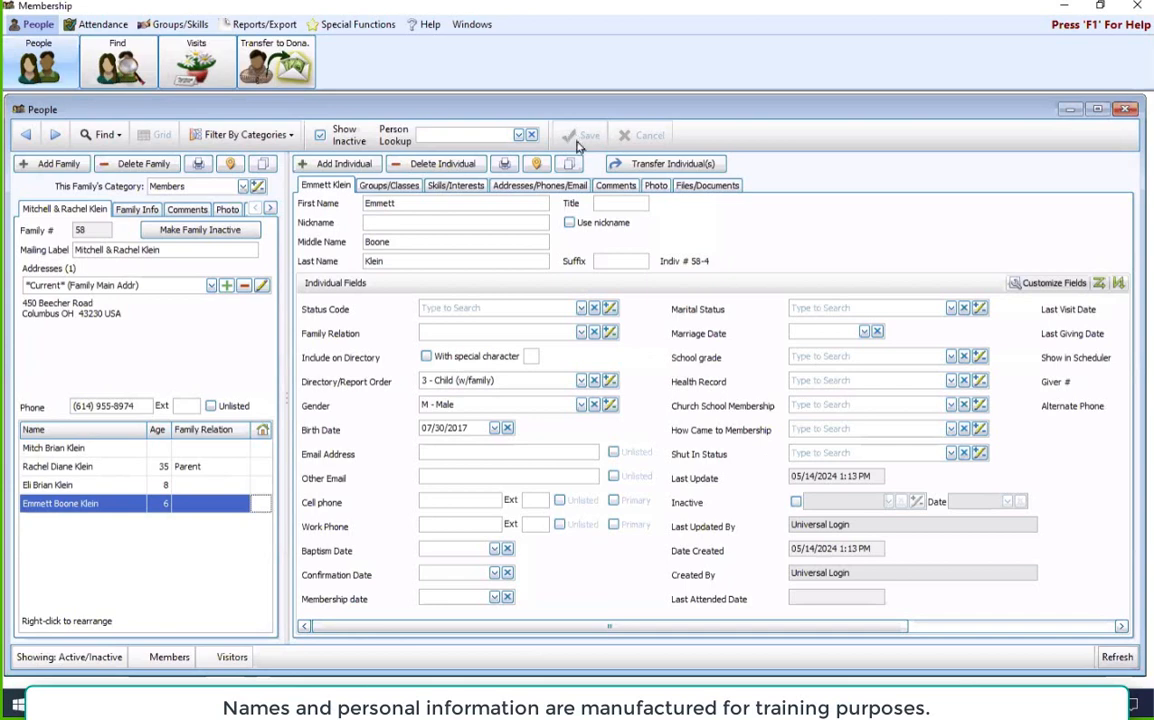
Step: Examine the primary individual's groups/classes, skills/interests, addresses/phones/email, comments, photo and files/documents sections
left_click(88, 448)
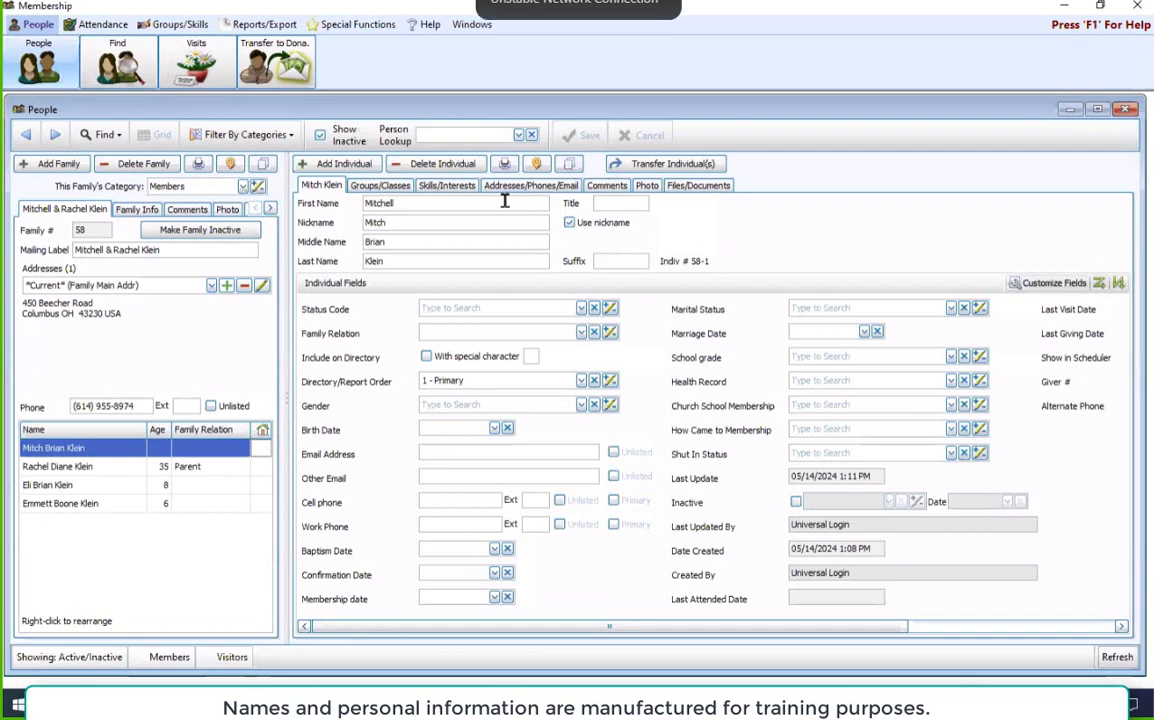
left_click(381, 187)
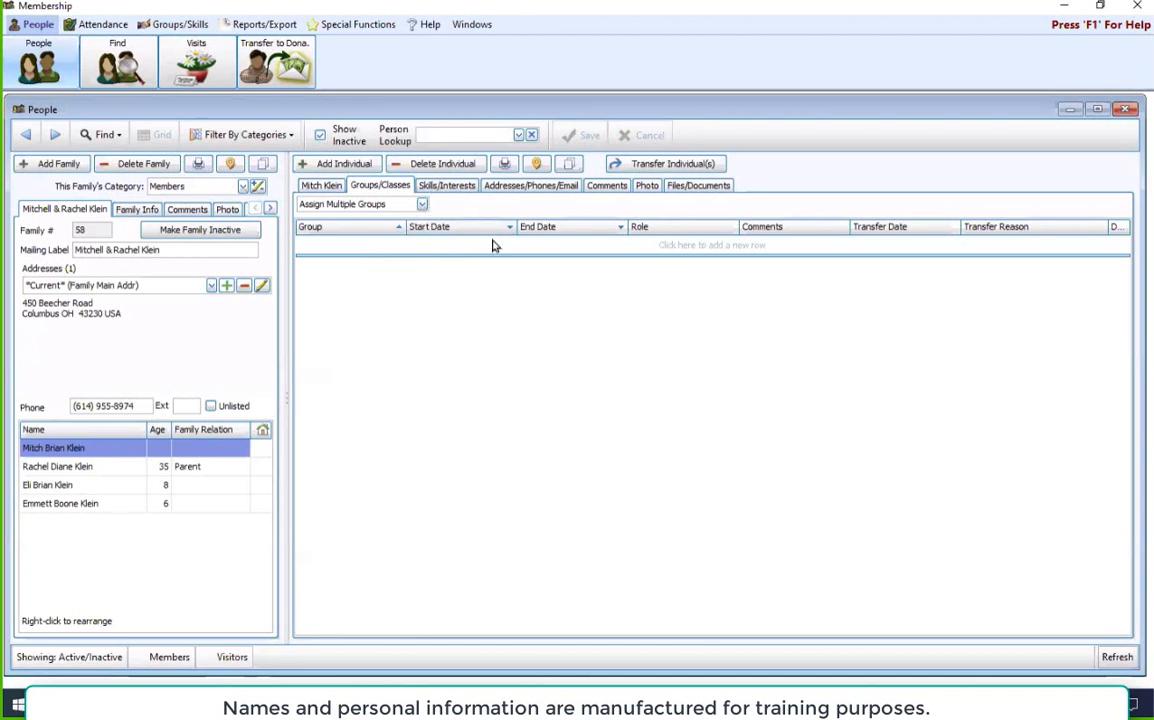
left_click(450, 186)
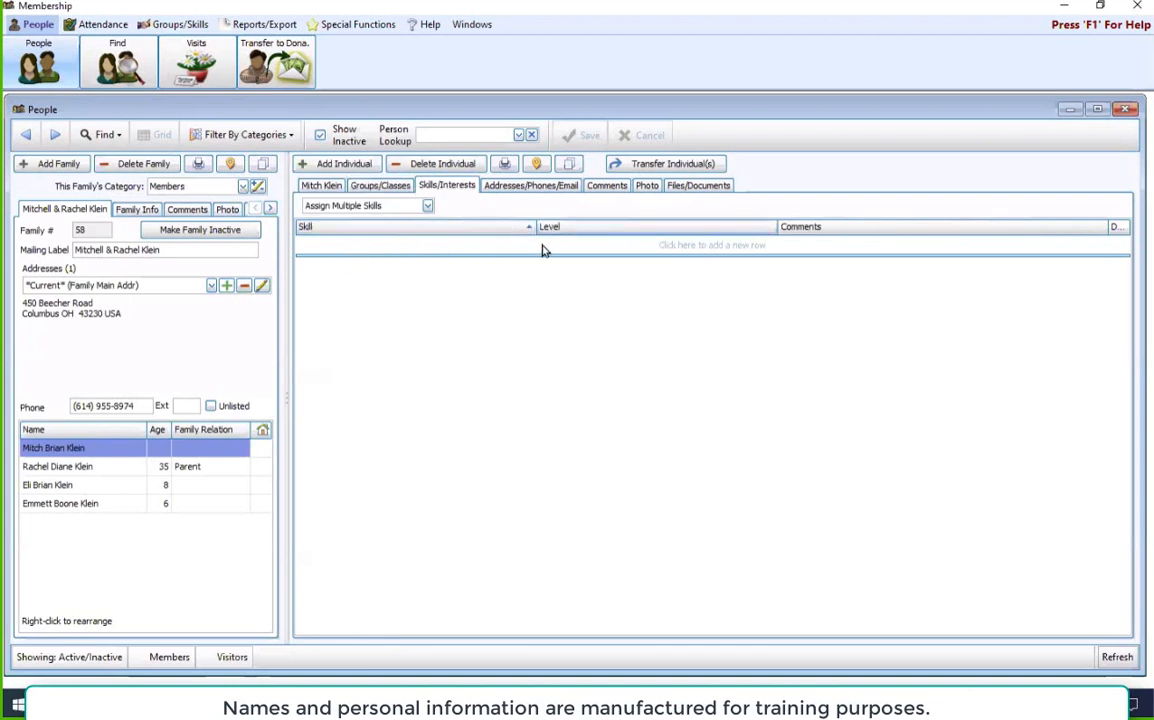
left_click(530, 188)
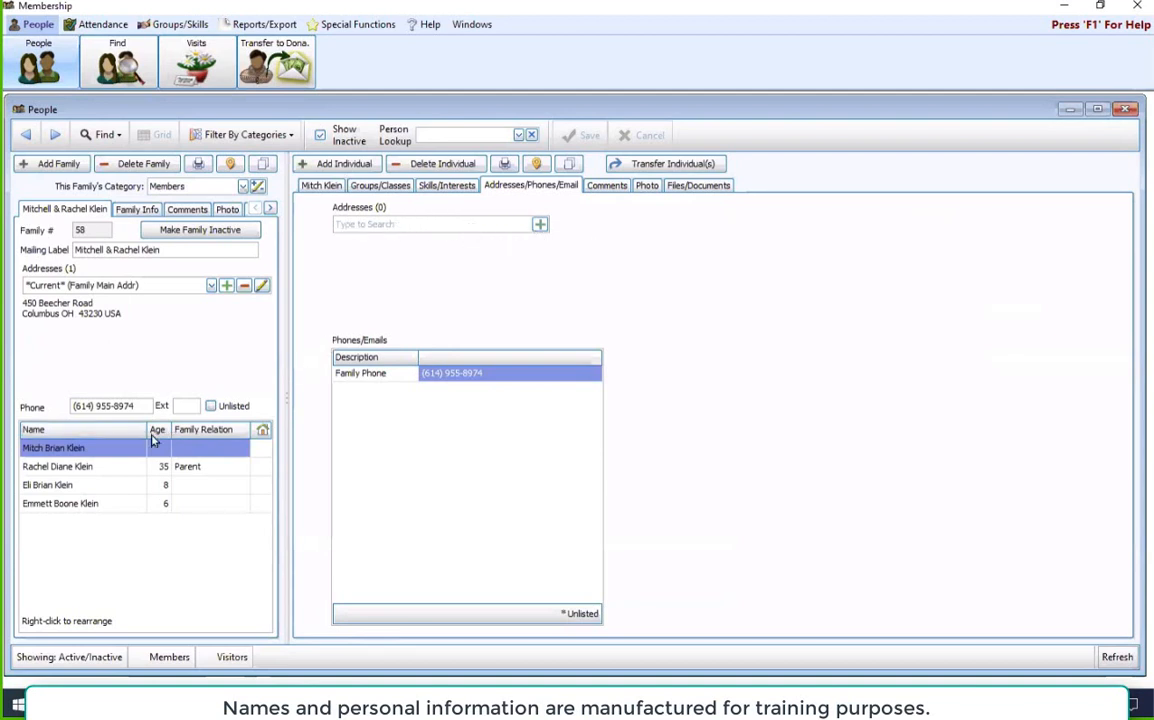
left_click(610, 186)
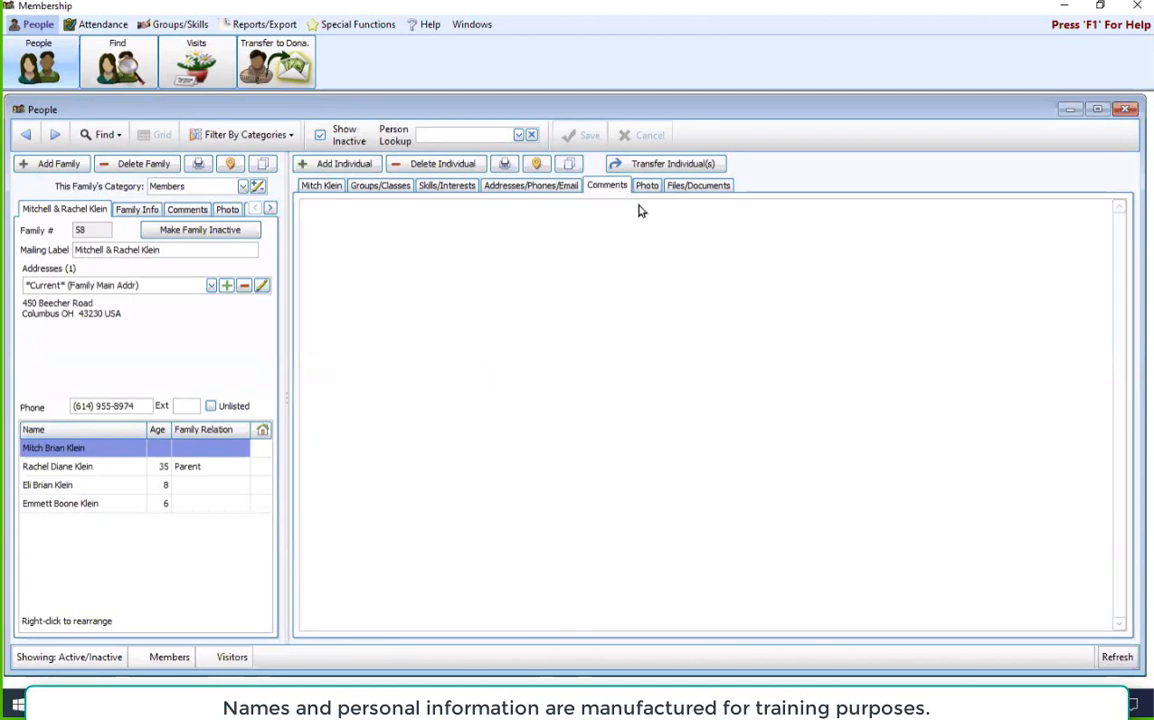
left_click(646, 186)
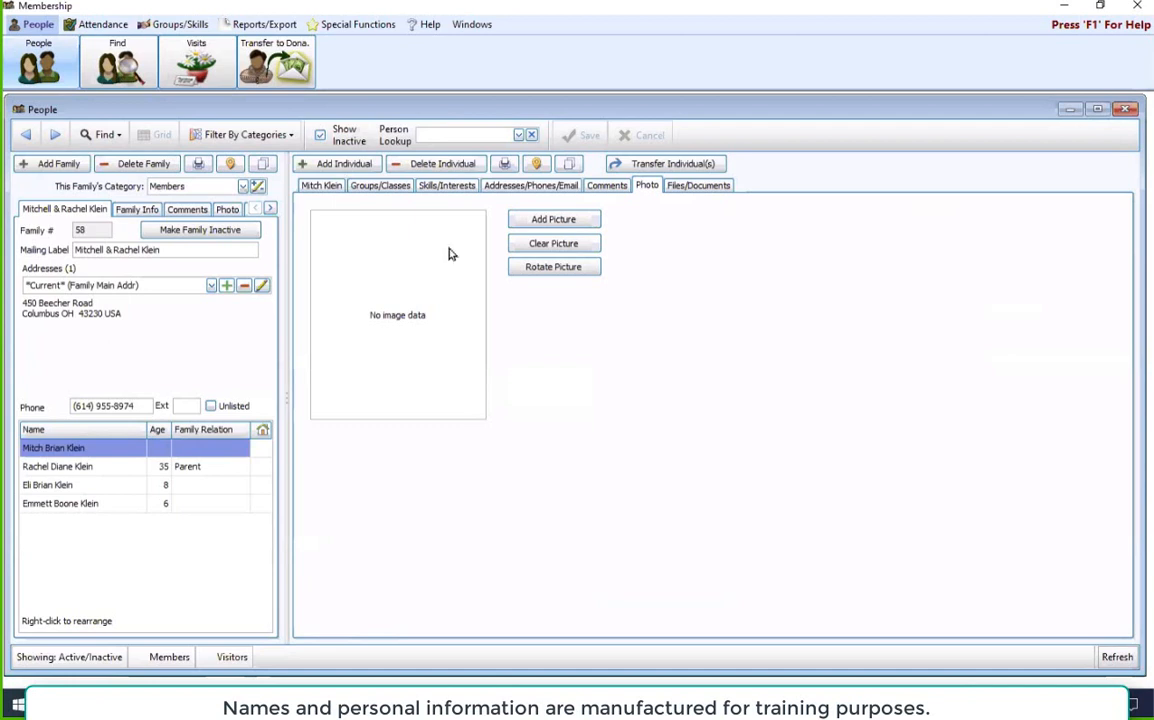
left_click(715, 189)
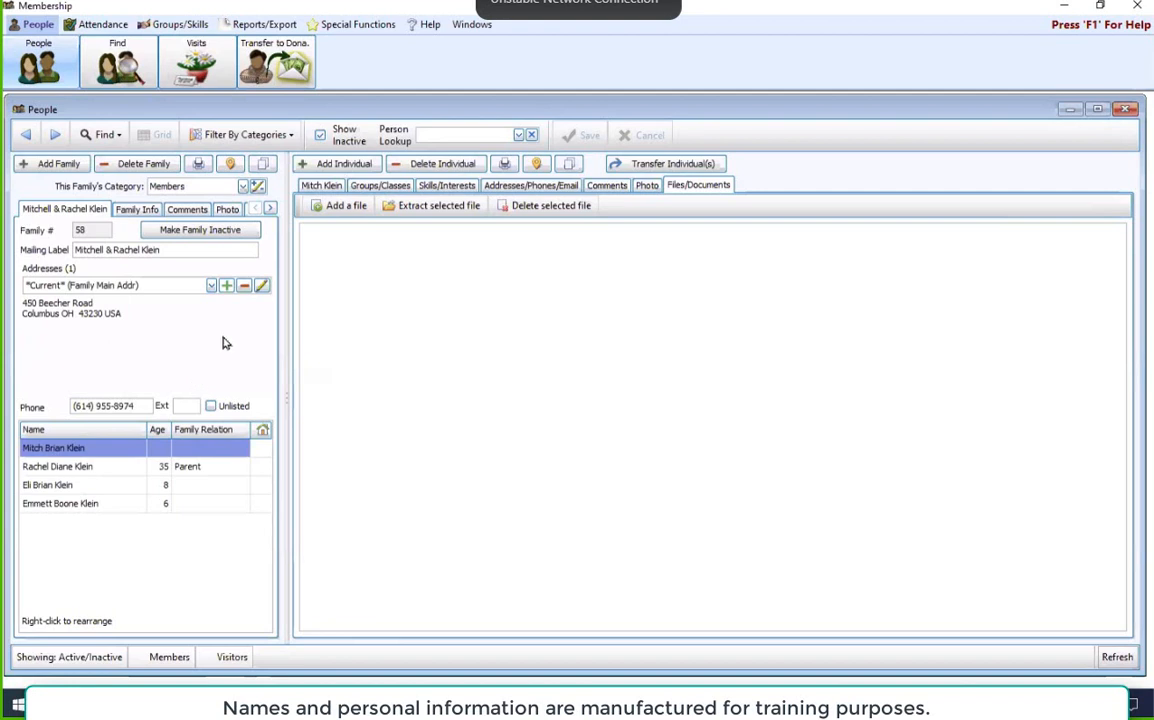
Step: Mark the primary individual as Gives with Family in the giver number settings of the individual's record
left_click(323, 187)
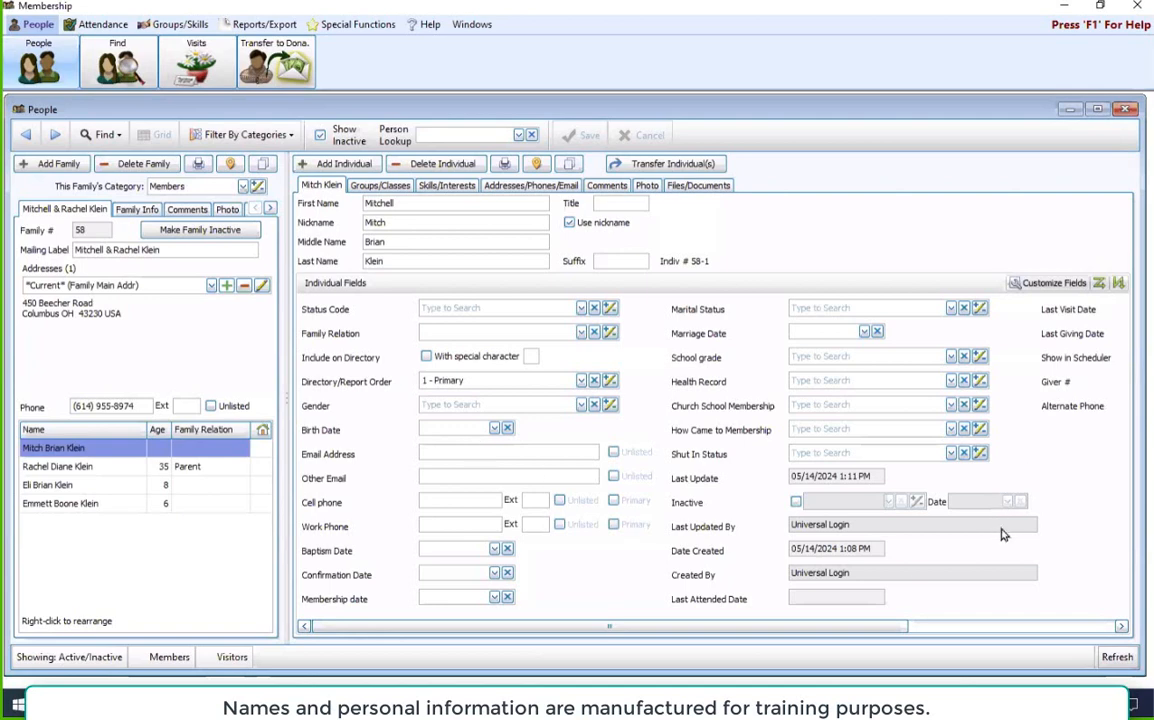
left_click_drag(894, 633, 1069, 647)
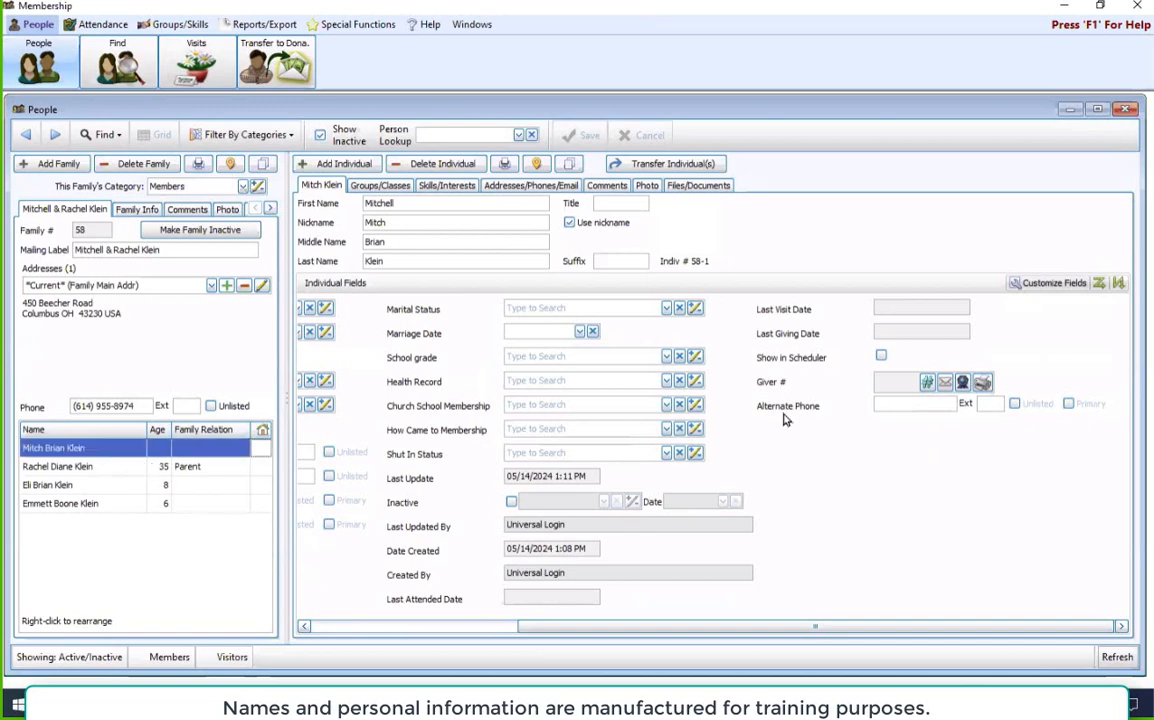
left_click(928, 390)
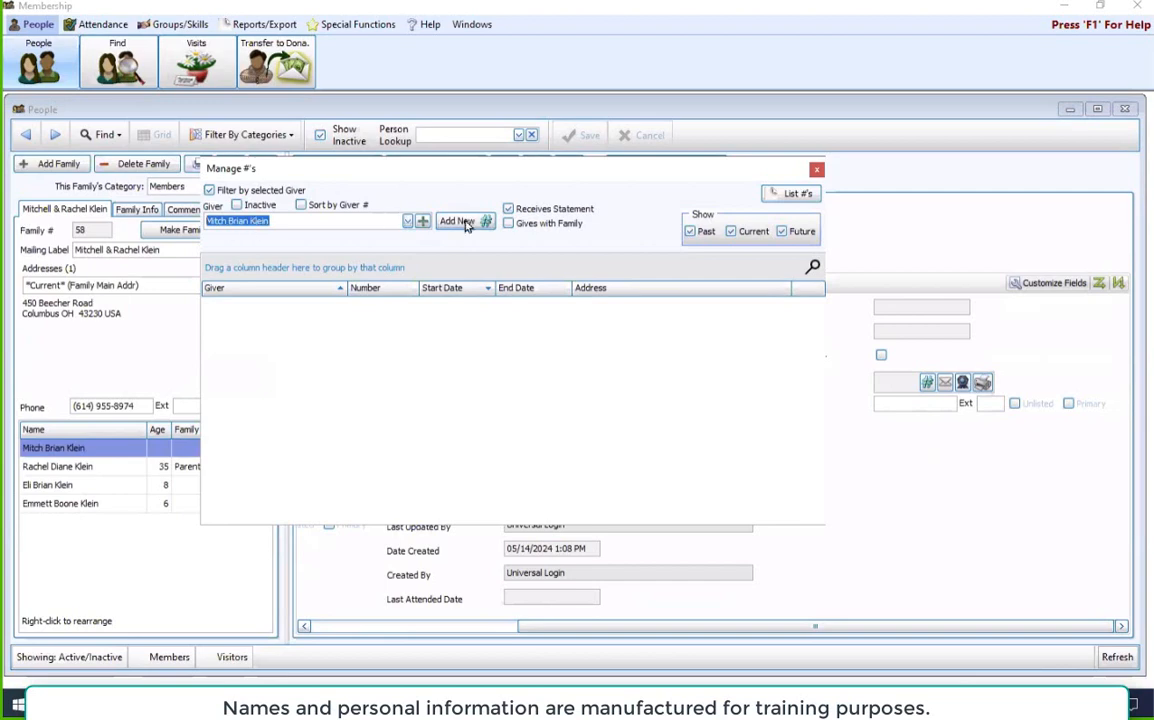
left_click(510, 226)
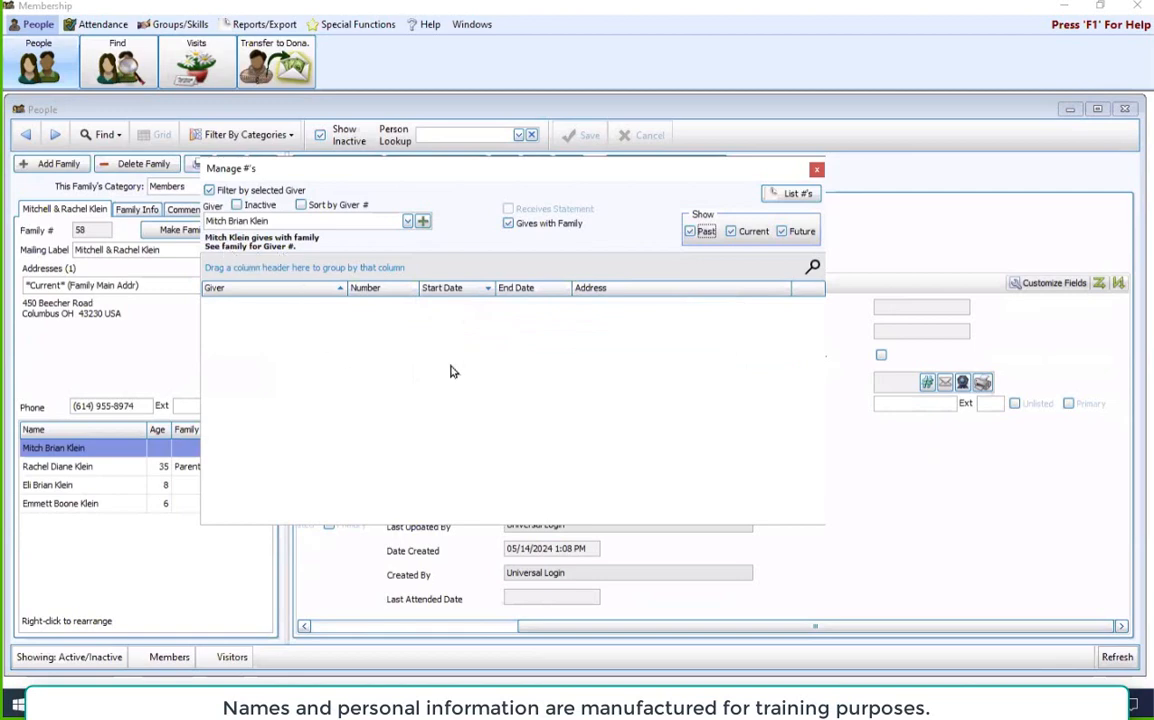
left_click(817, 169)
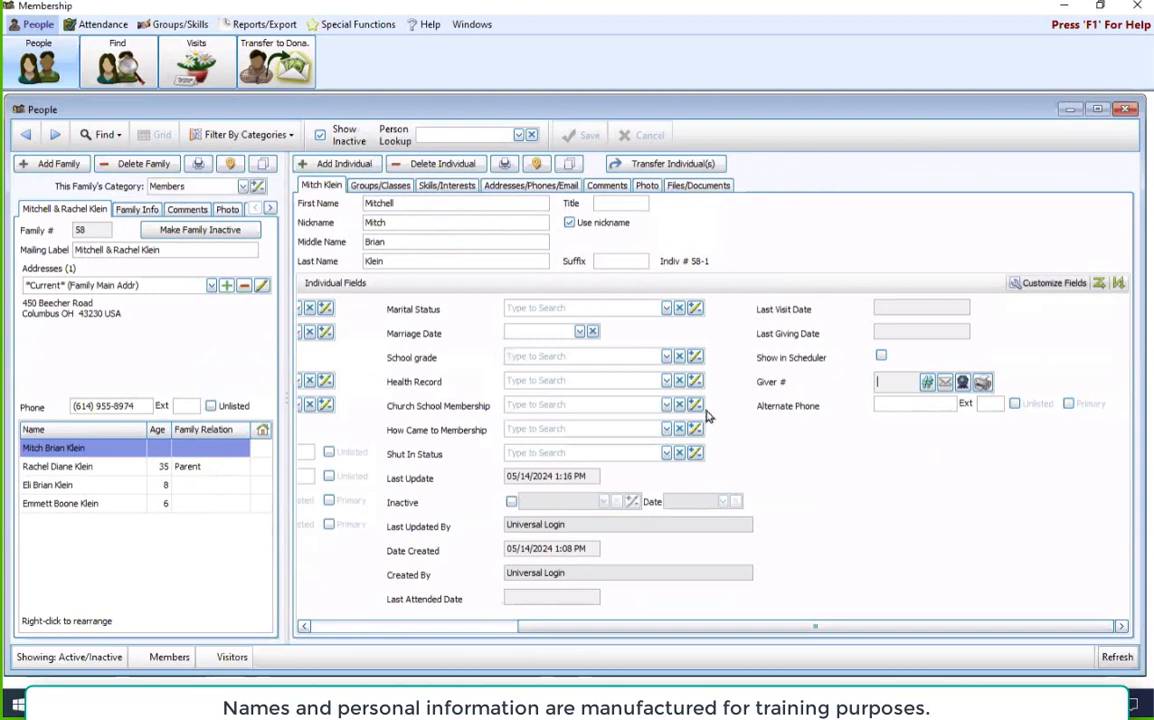
Step: Open the second adult's giver number settings and mark this individual as Gives with Family
left_click(93, 468)
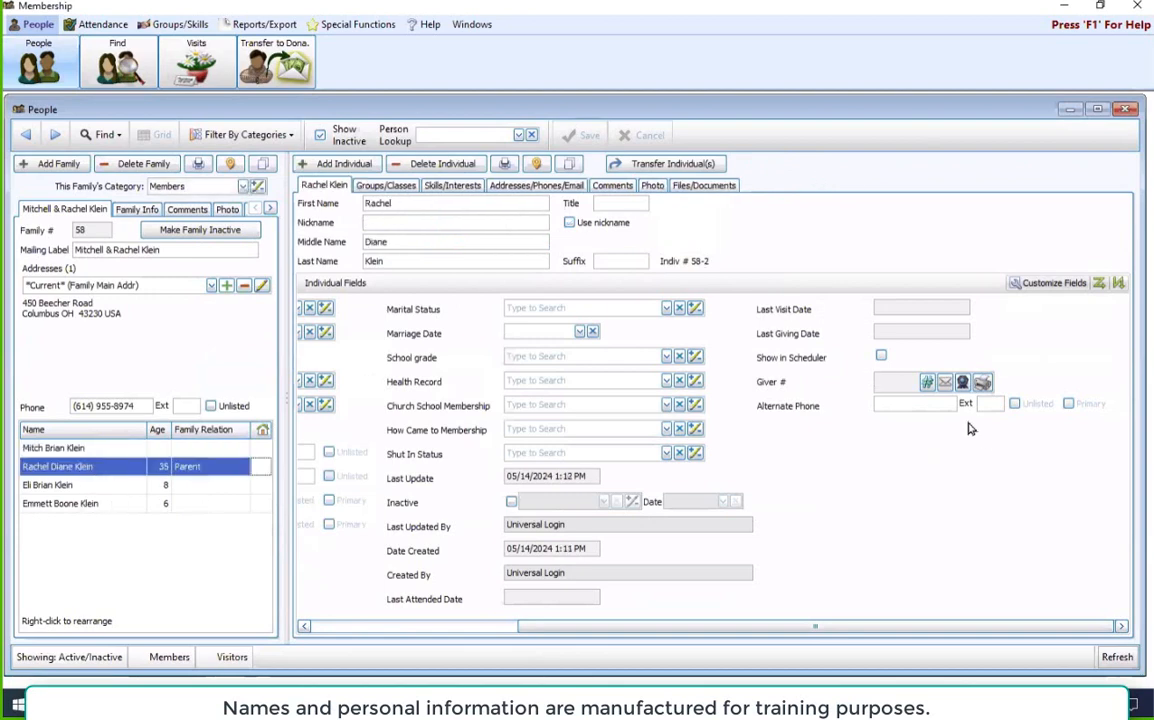
left_click(927, 382)
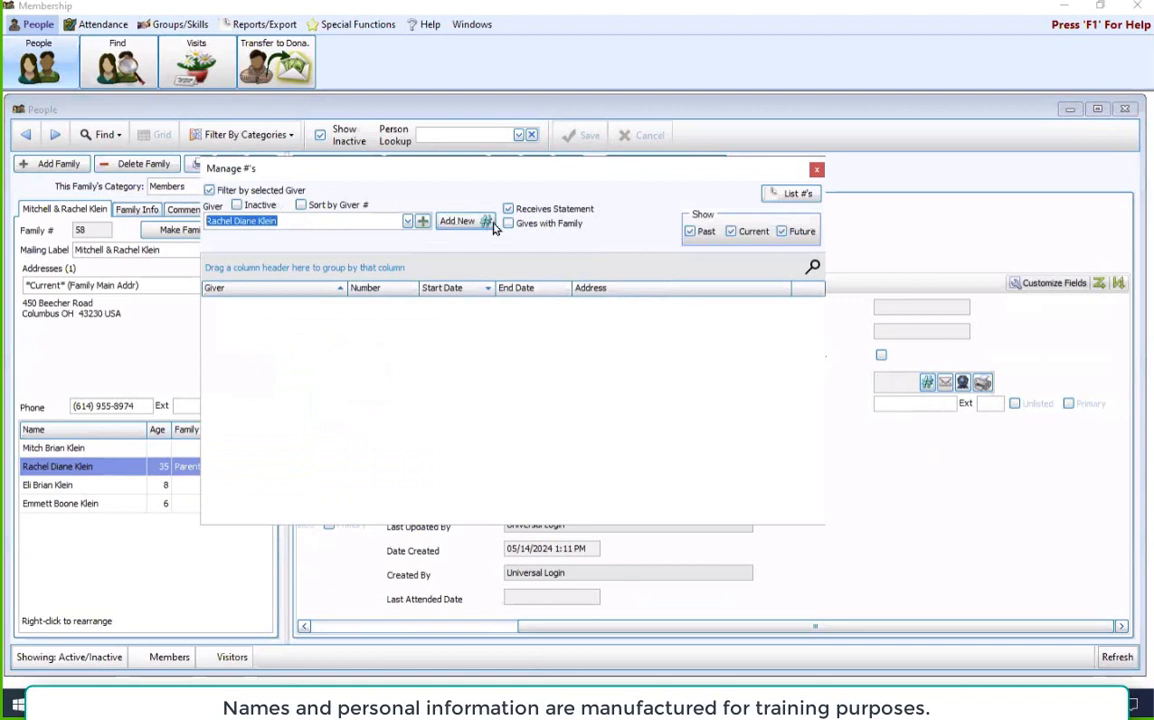
left_click(508, 226)
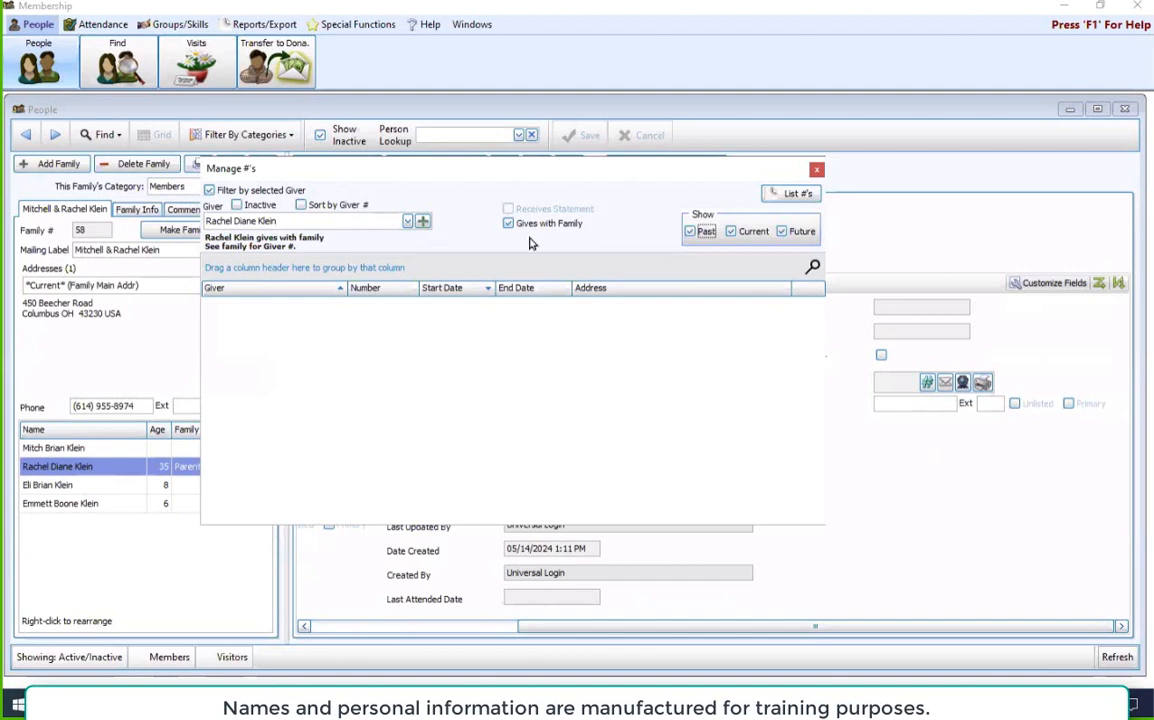
Step: Select the family entry as giver and assign it a new giver number with start date 01/01/2024
left_click(406, 222)
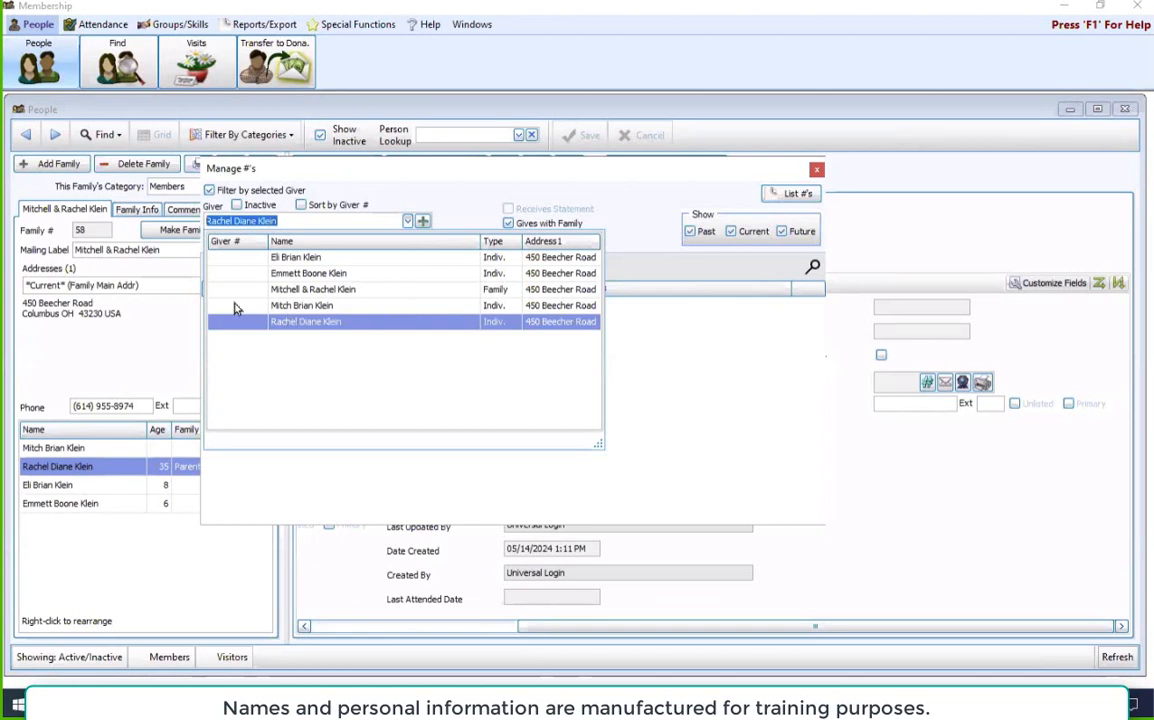
left_click(477, 290)
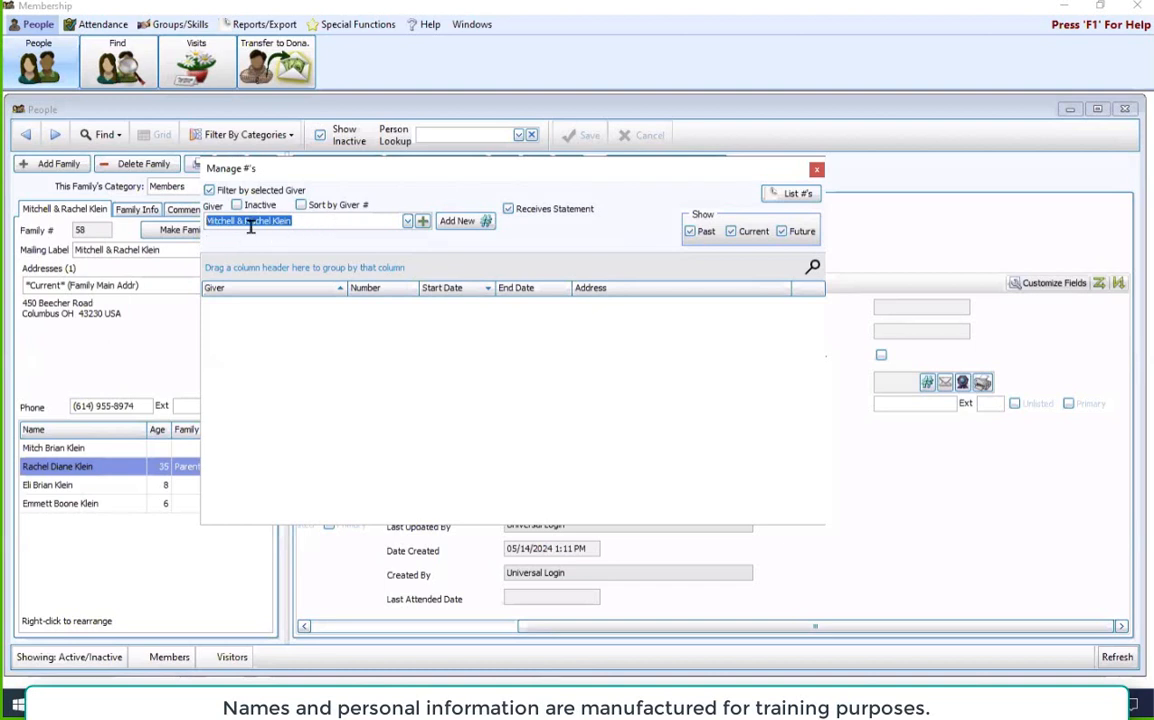
left_click(460, 222)
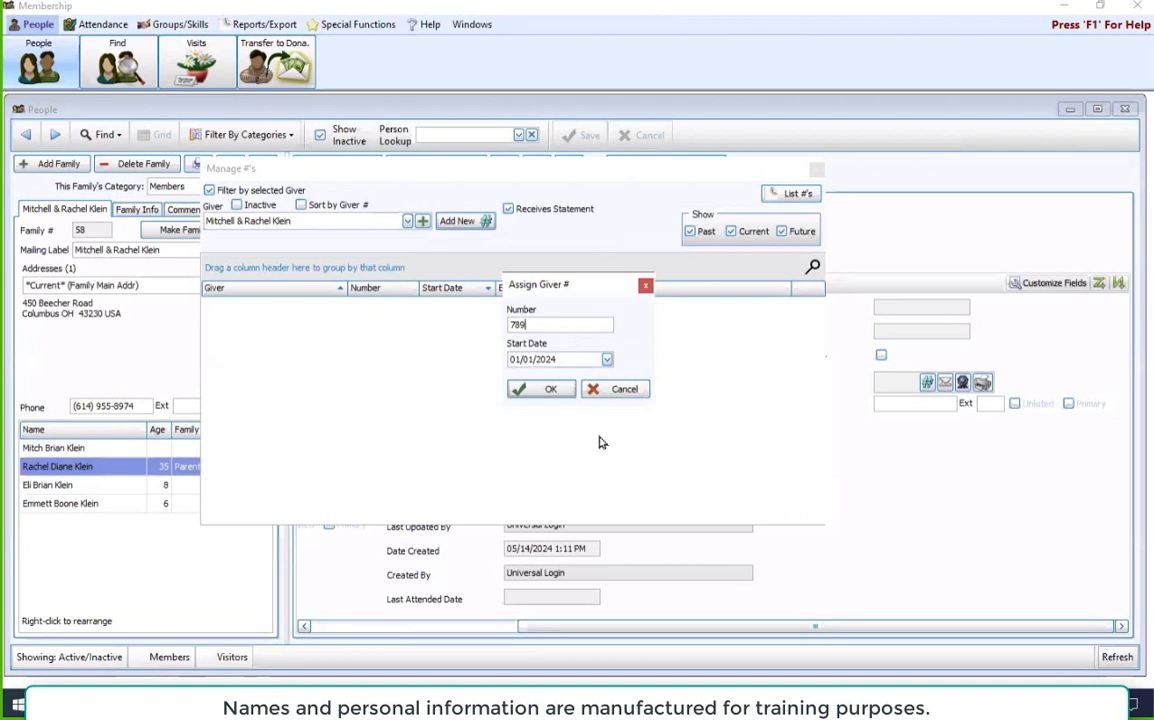
left_click(548, 390)
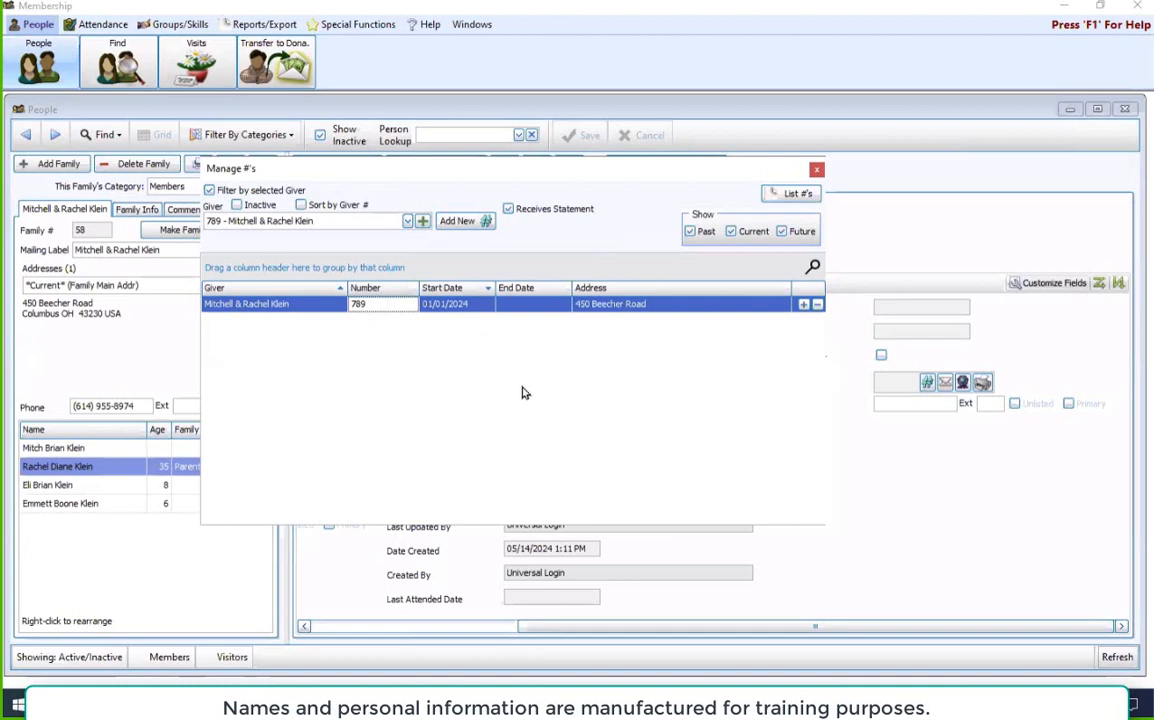
left_click(817, 172)
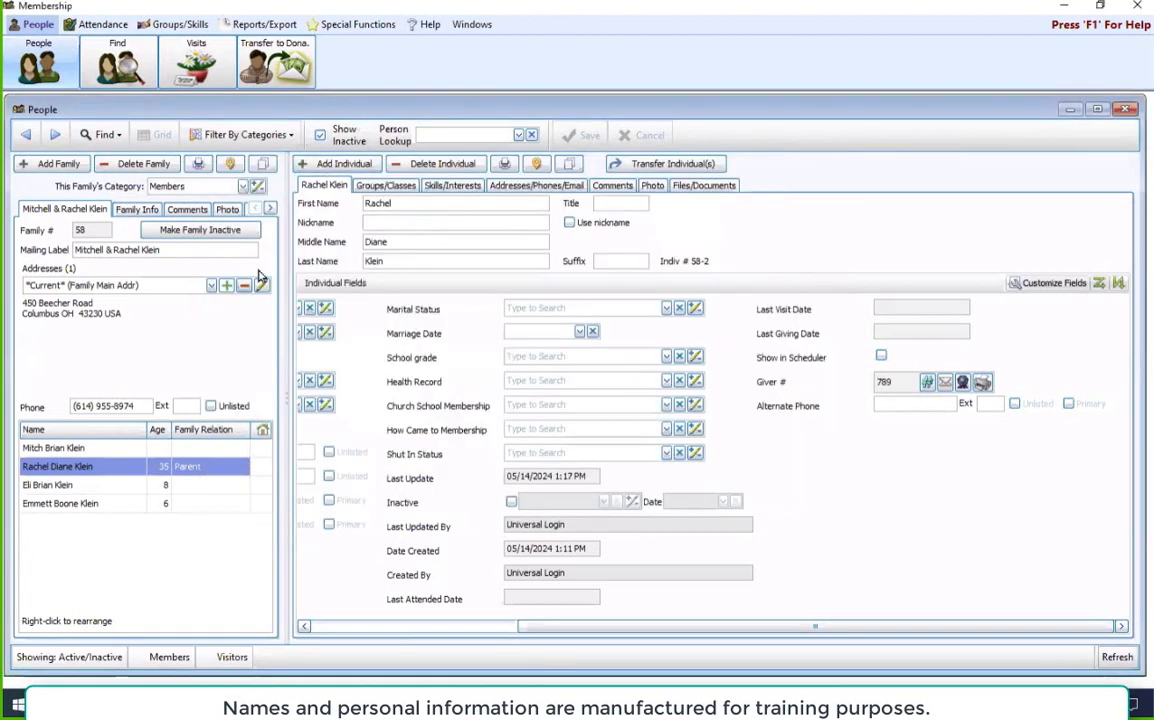
Step: Check the Giver # field on the records of both adults and the older child
left_click(83, 451)
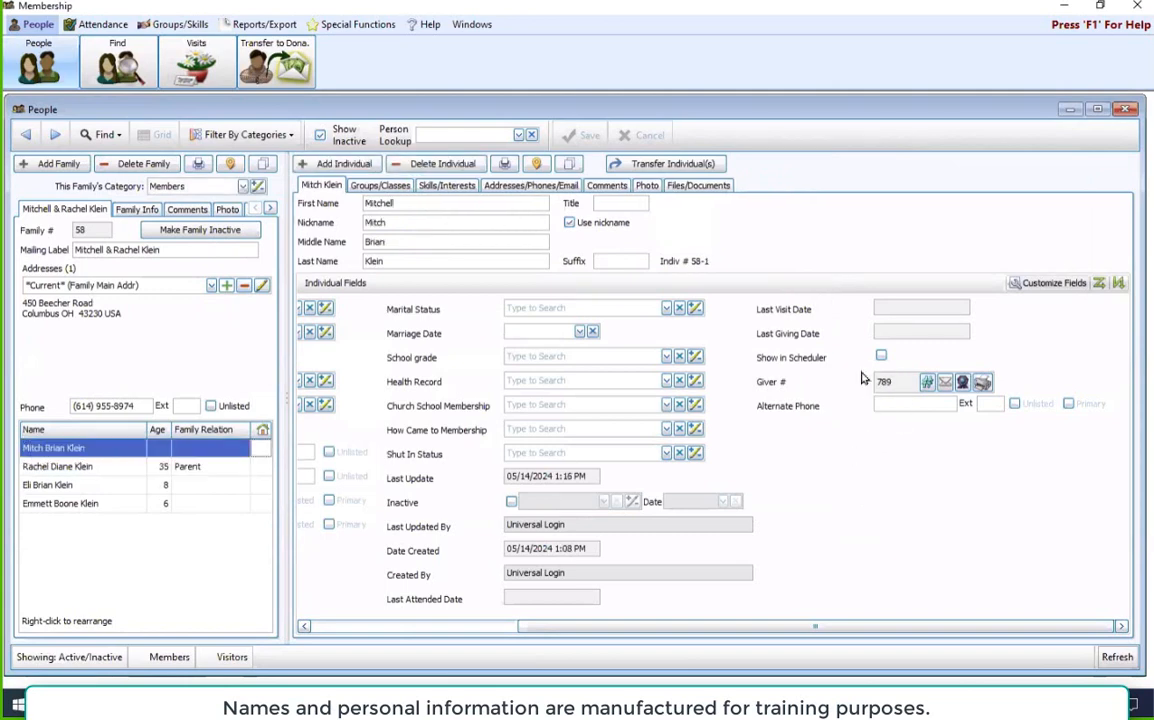
left_click(55, 466)
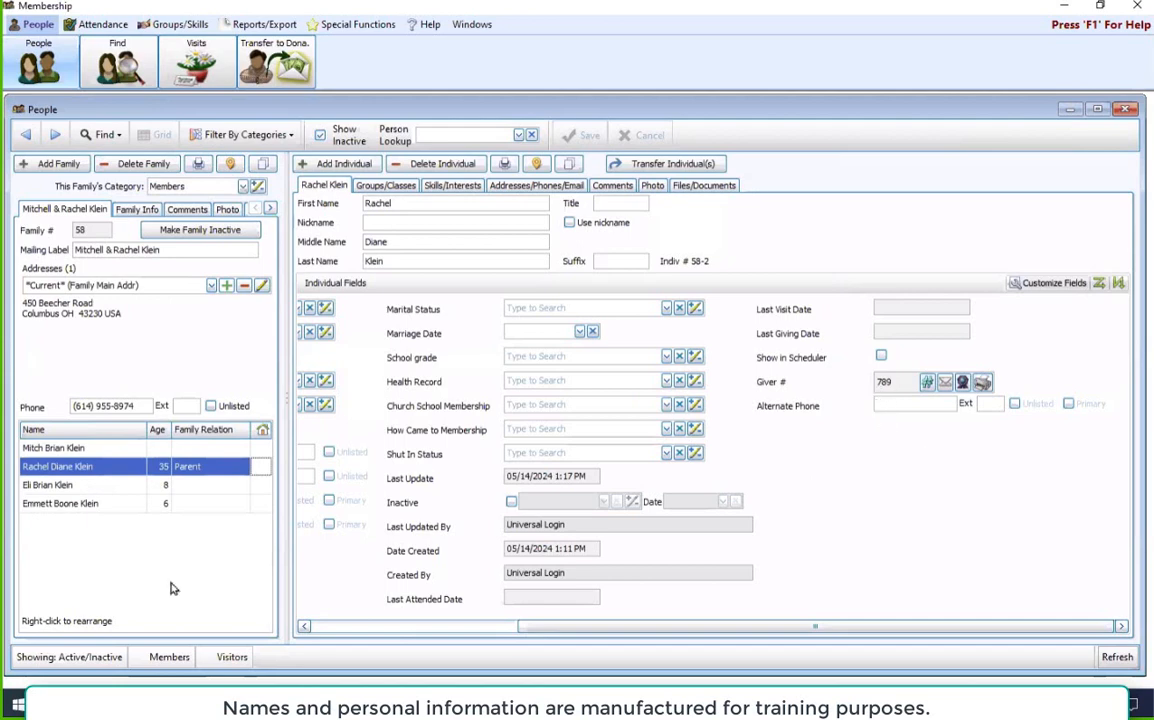
left_click(88, 486)
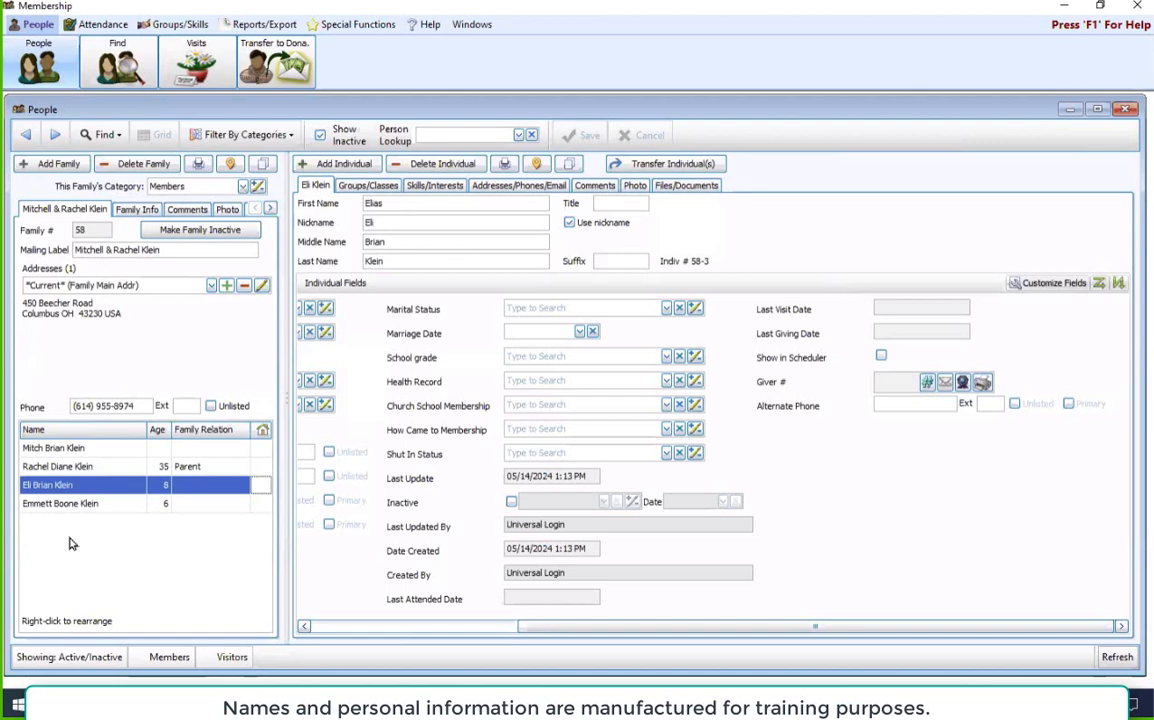
Step: Close Membership, switch to the Donations module and open its Manage #'s window for givers
left_click(1146, 8)
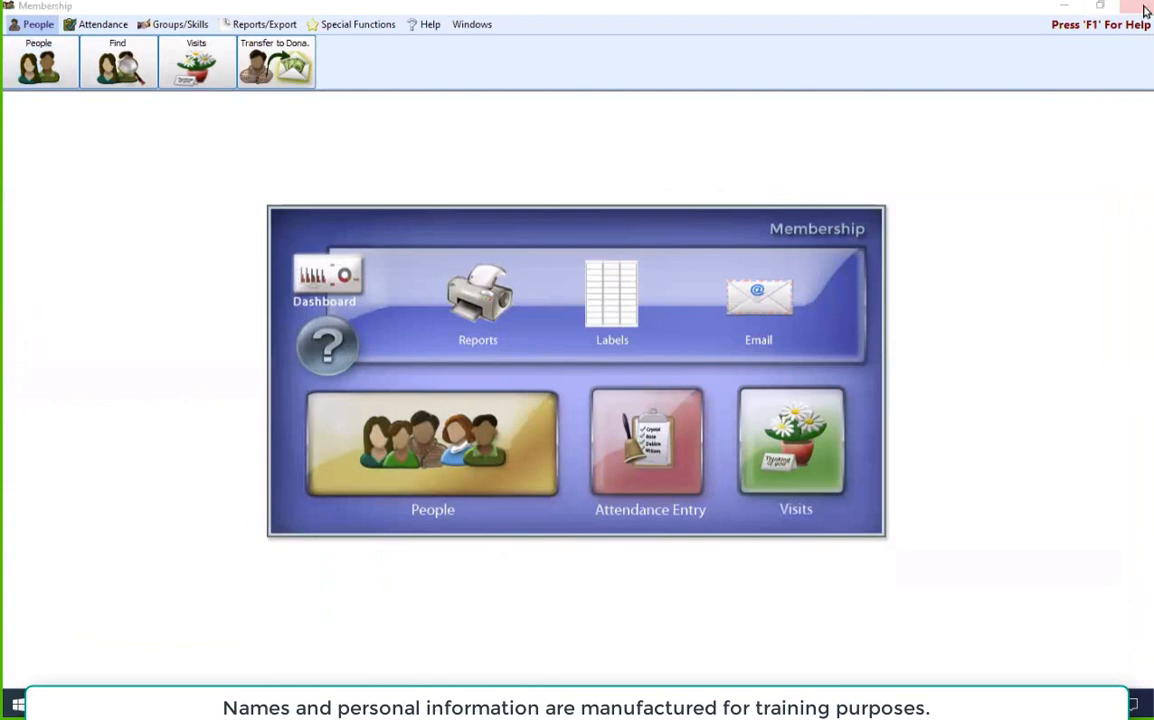
left_click(1146, 8)
left_click(463, 497)
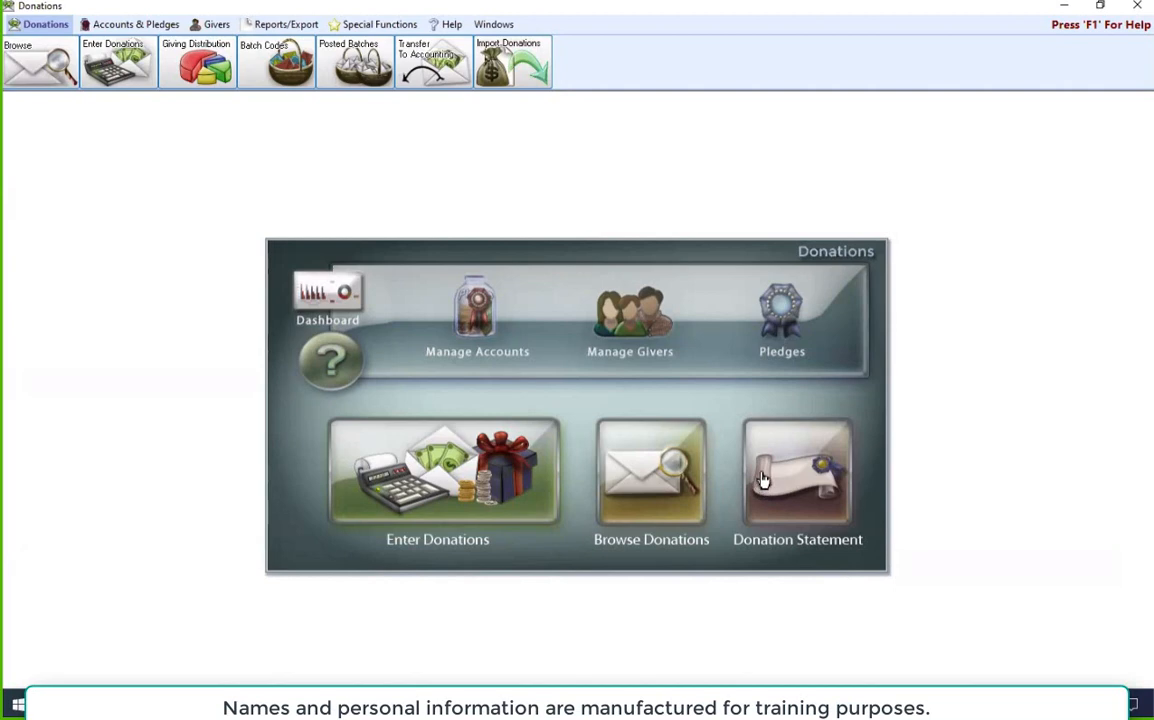
left_click(190, 22)
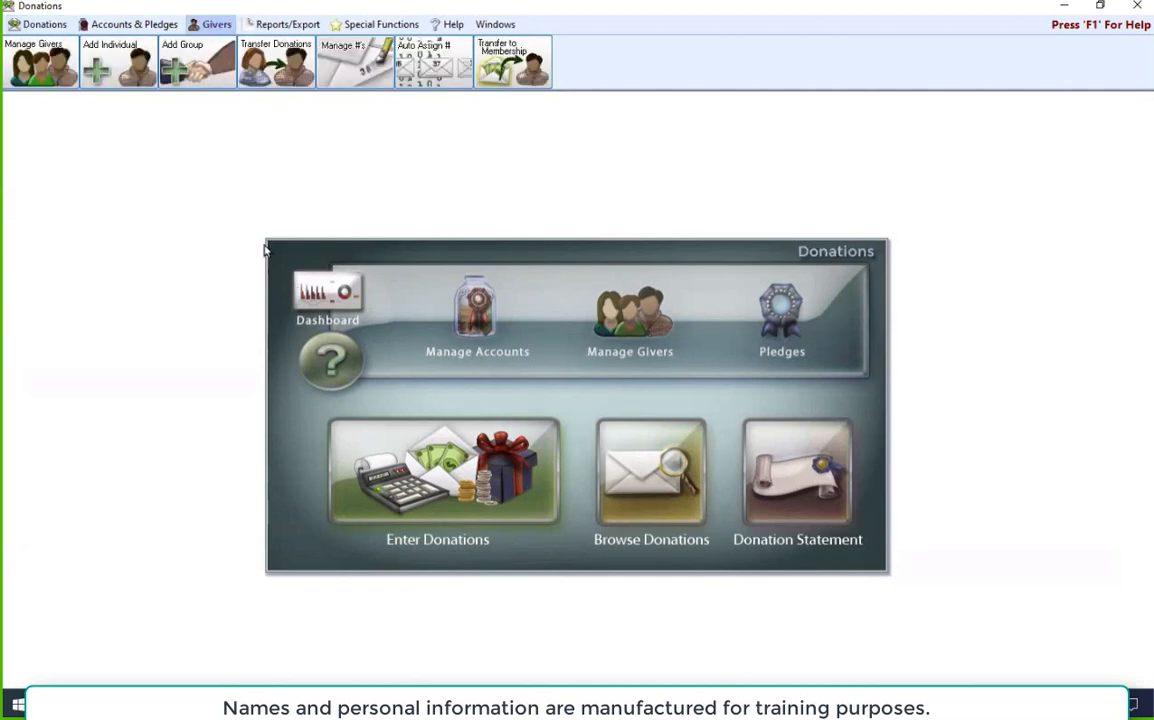
left_click(356, 76)
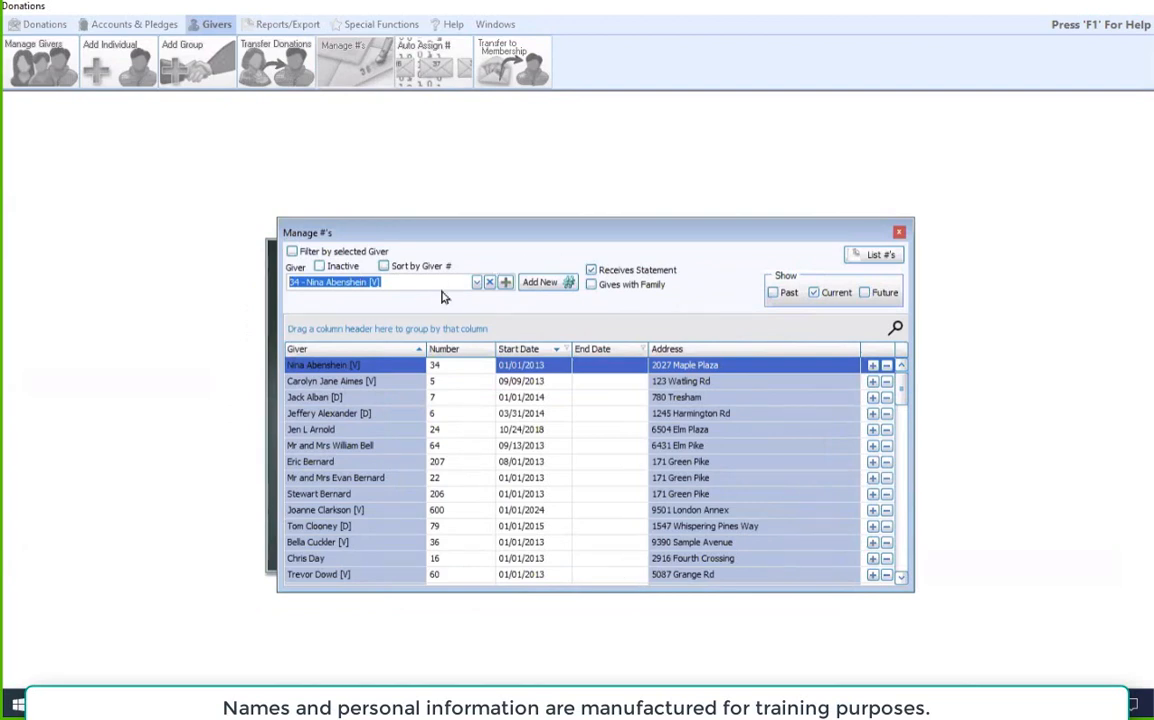
Step: Replace the selected giver with an existing family's husband, mark him Gives with Family and assign his pledges to the family
left_click(489, 282)
left_click(823, 329)
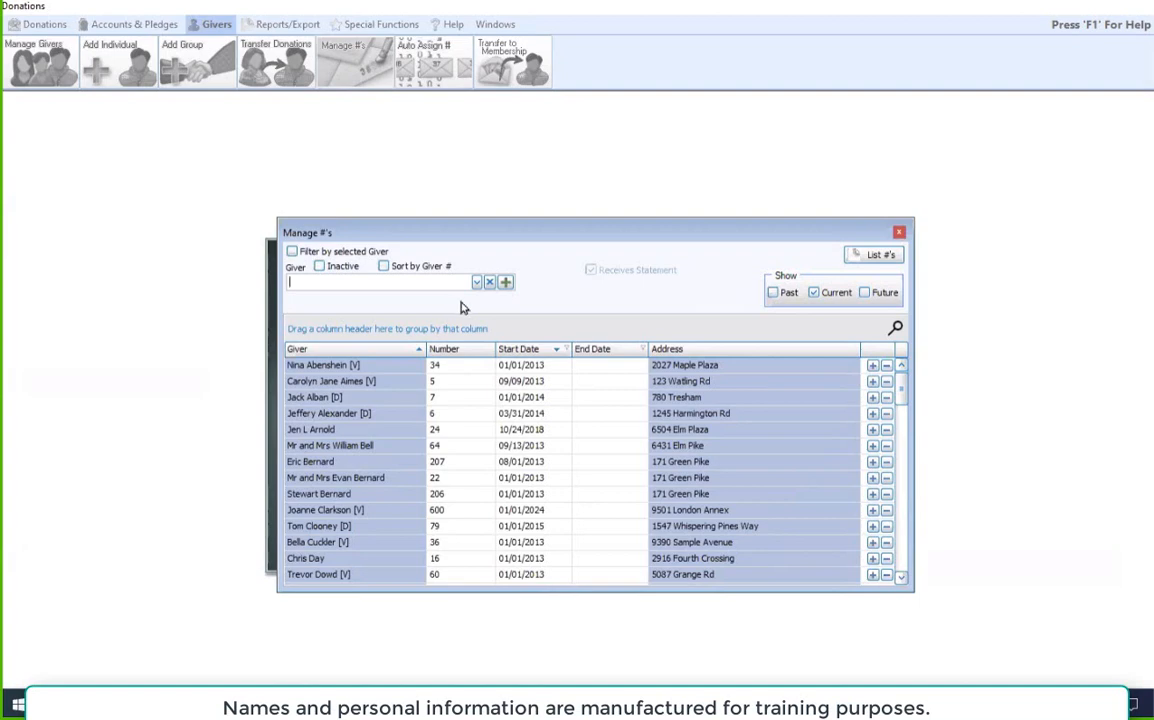
left_click(430, 280)
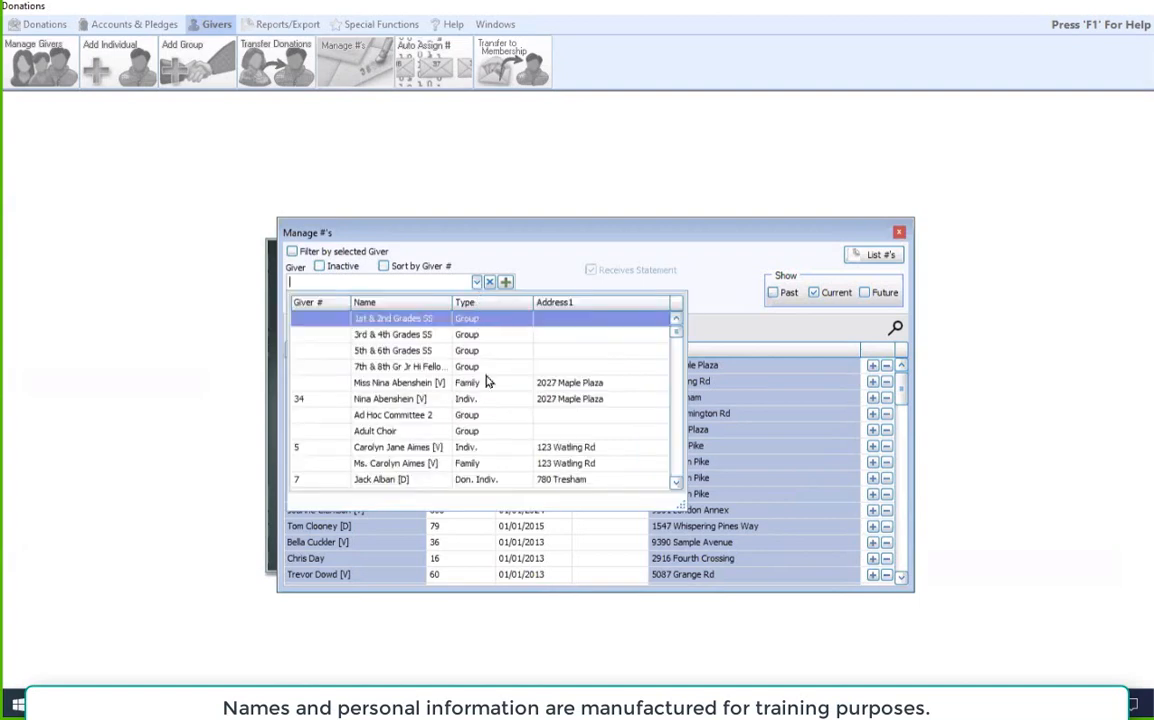
scroll(490, 360, "down", 3)
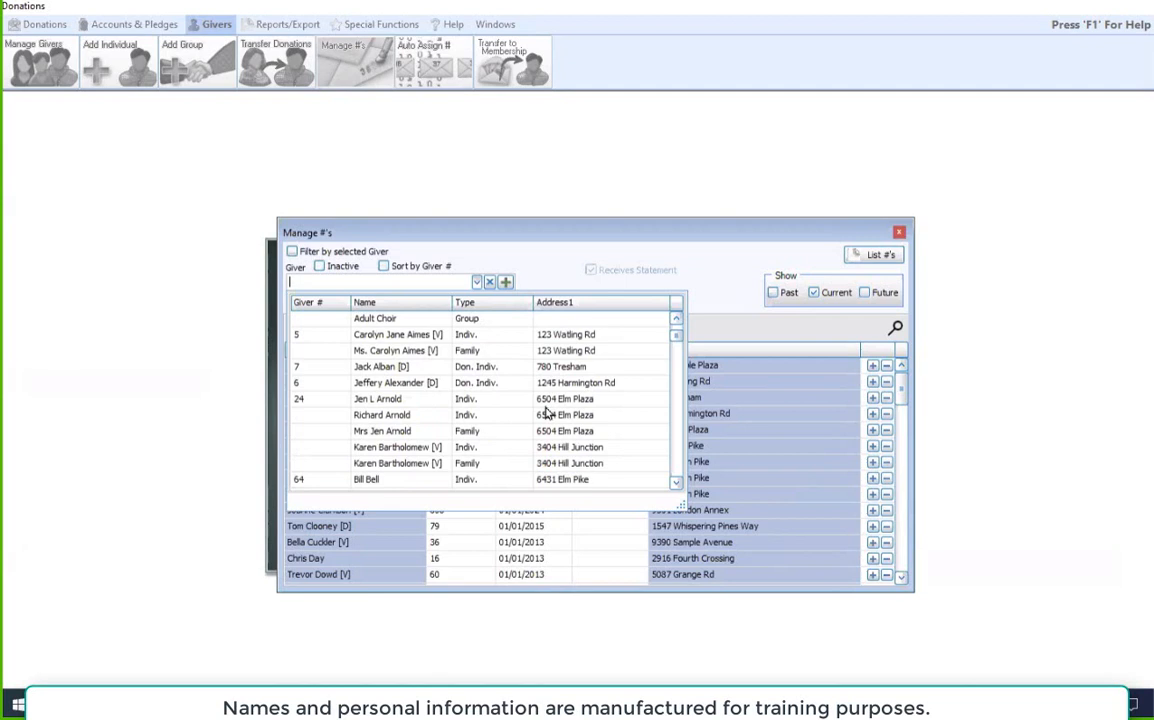
scroll(548, 412, "down", 3)
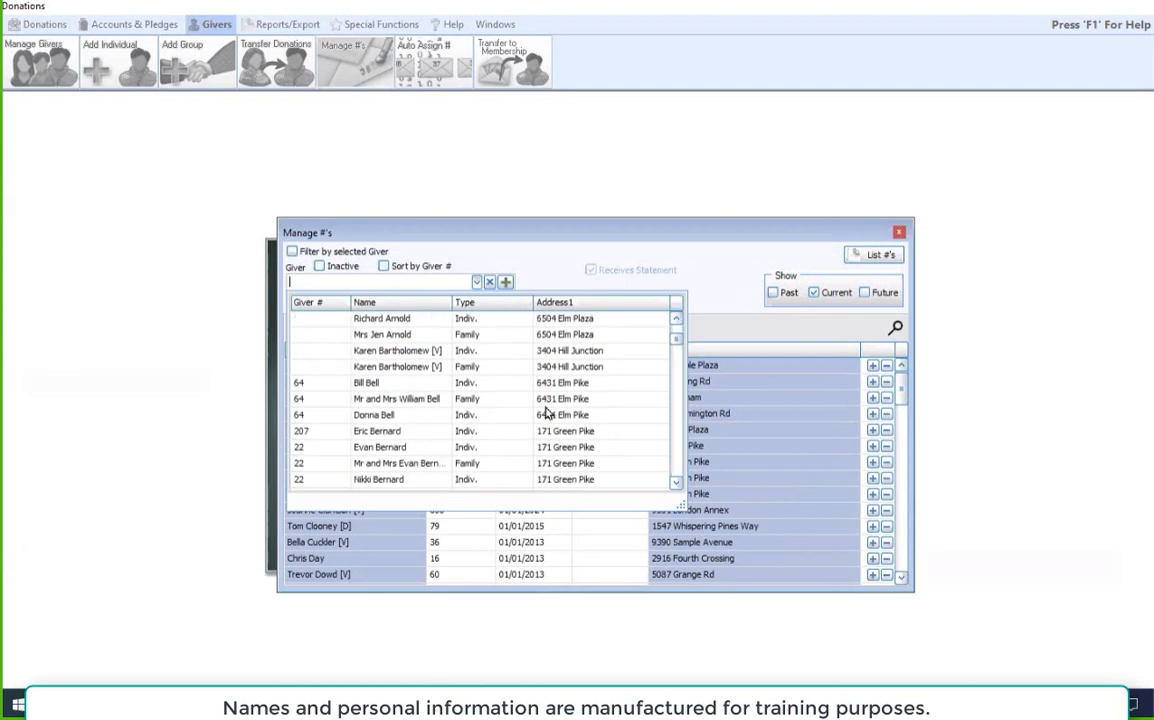
scroll(541, 340, "down", 3)
scroll(546, 340, "up", 1)
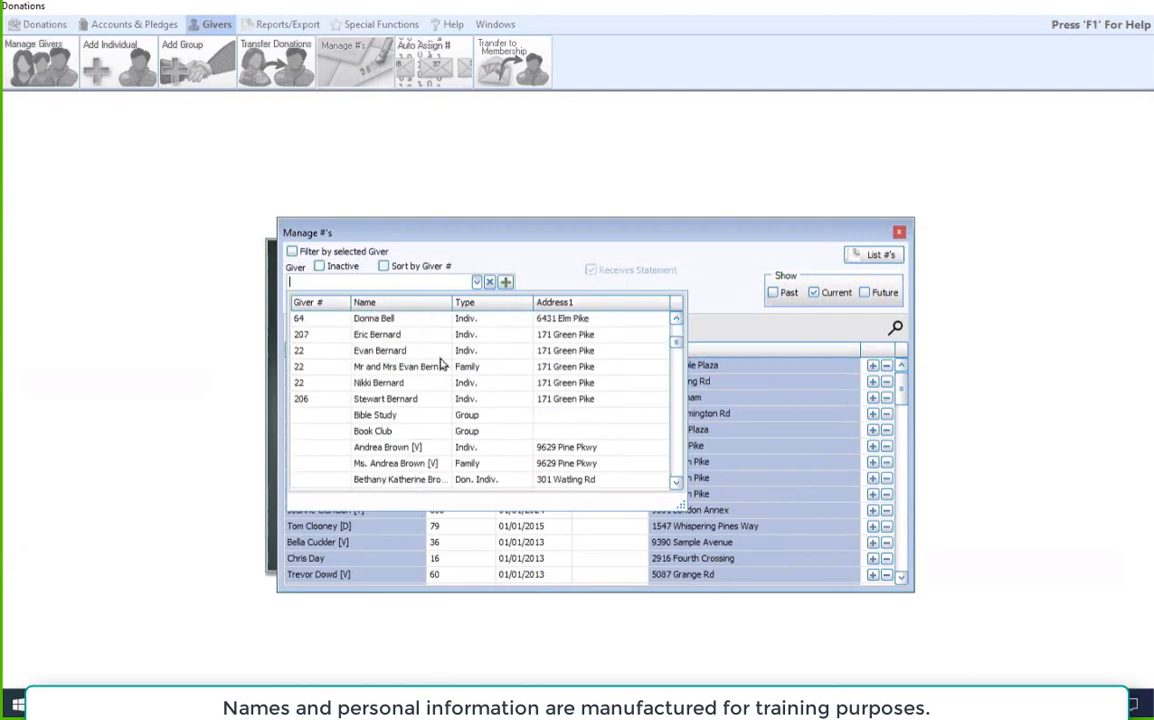
scroll(482, 460, "down", 5)
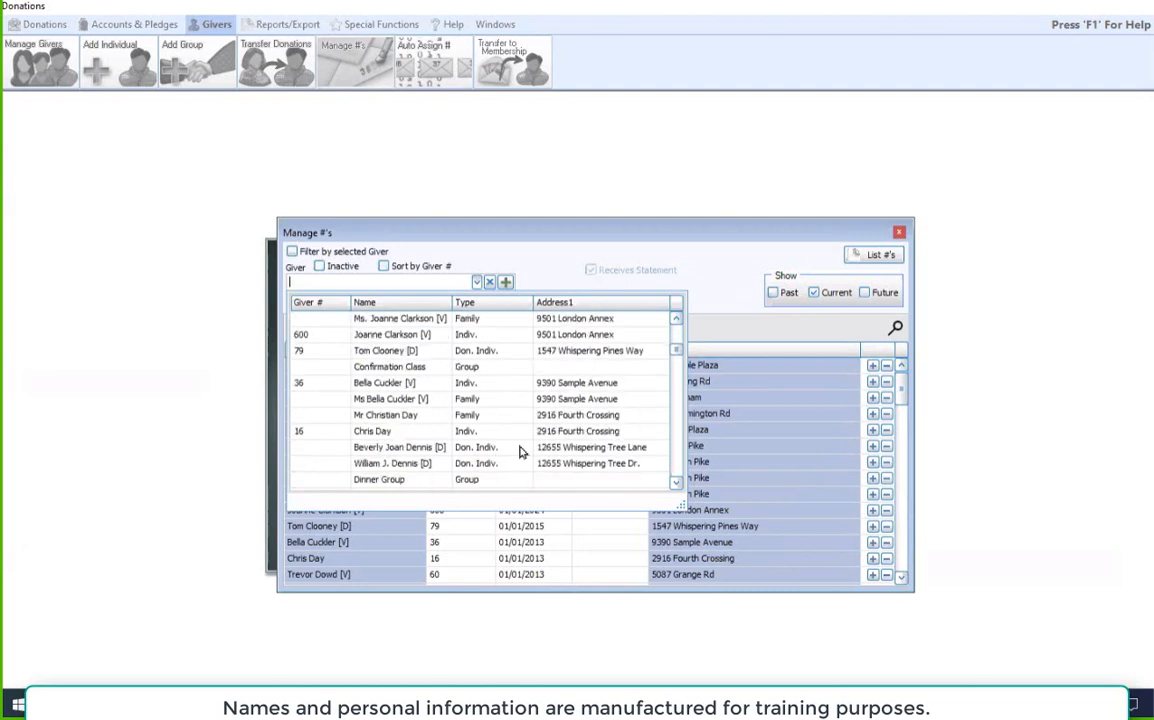
scroll(521, 454, "down", 4)
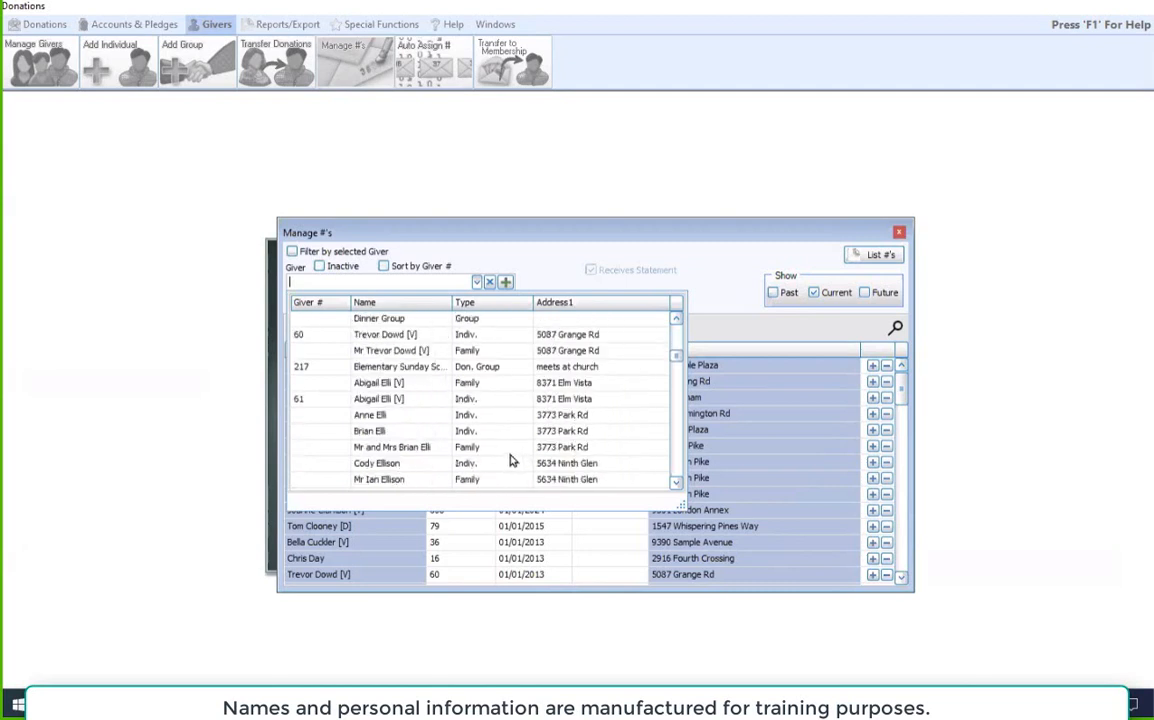
left_click(421, 433)
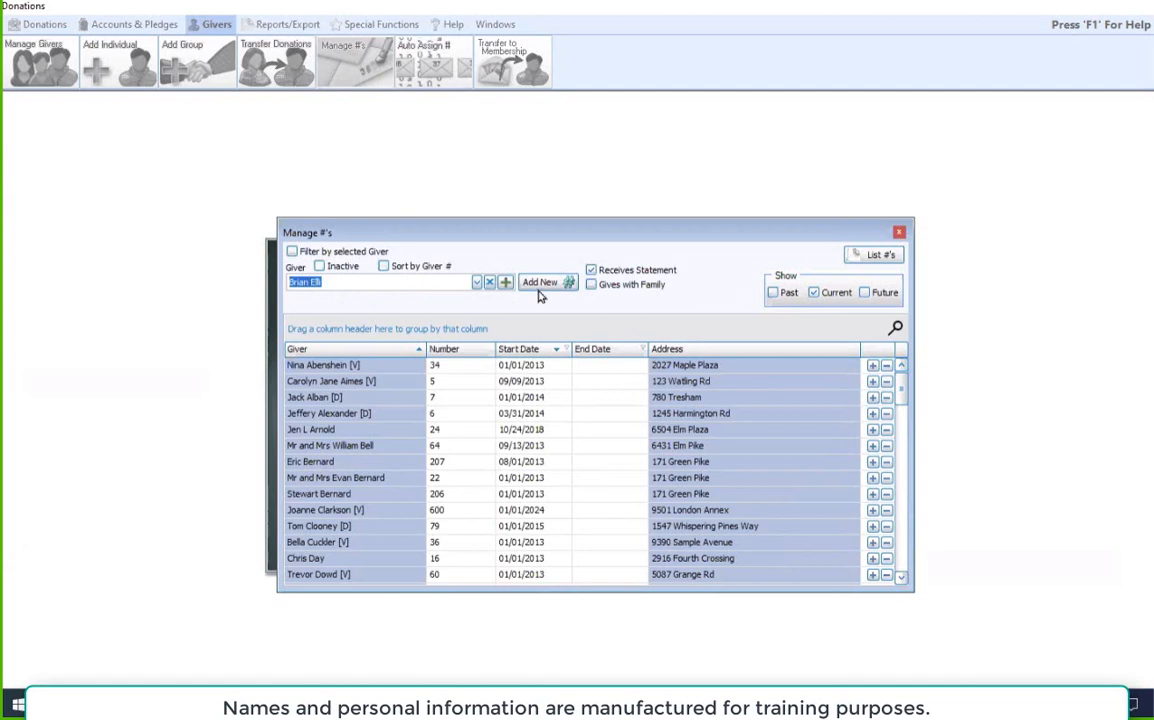
left_click(609, 290)
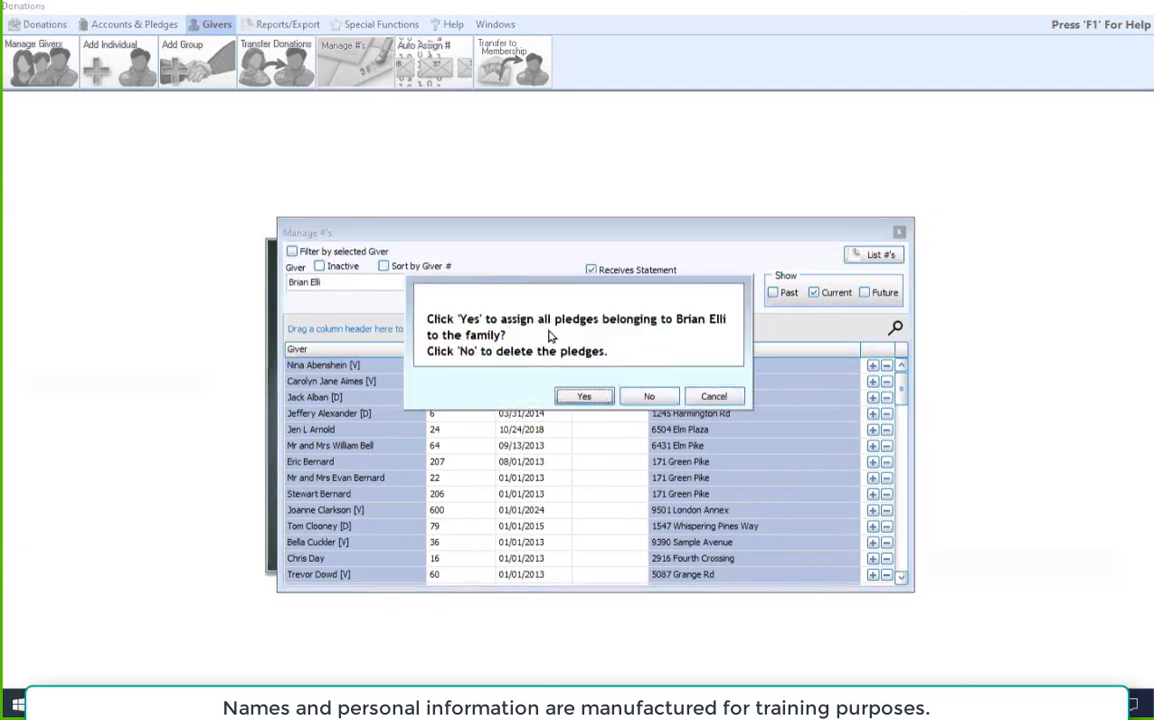
left_click(588, 398)
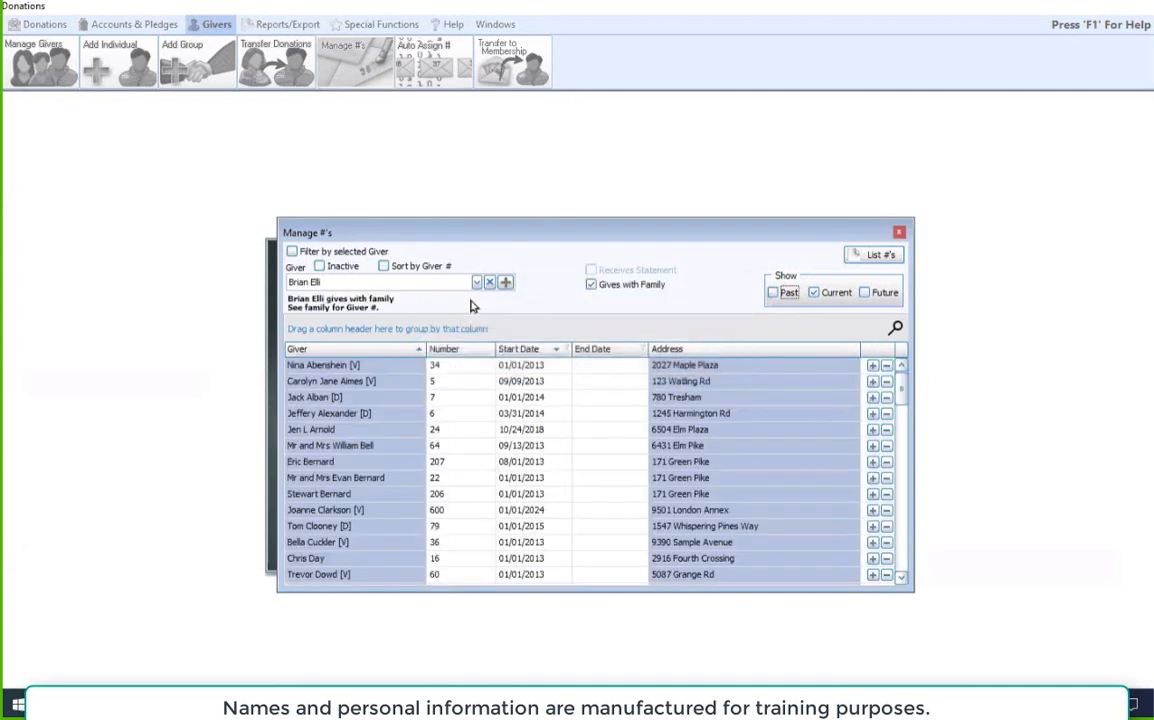
Step: Select the wife from the same family as giver and mark her as Gives with Family
left_click(476, 283)
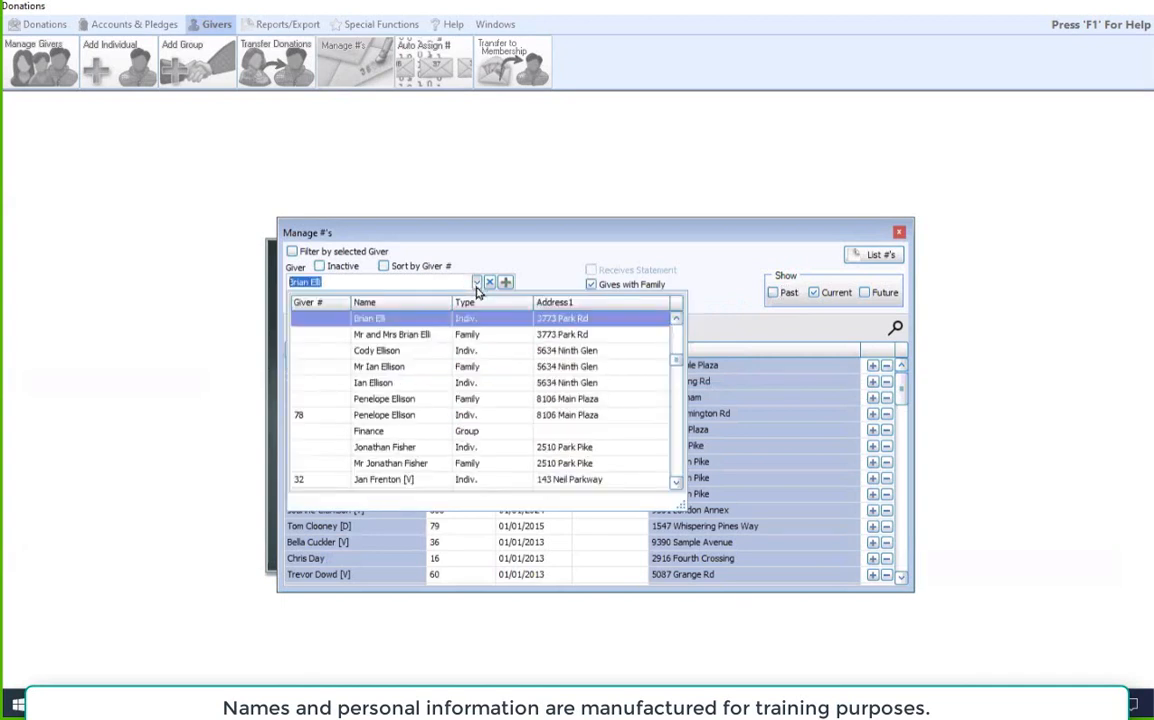
left_click(677, 318)
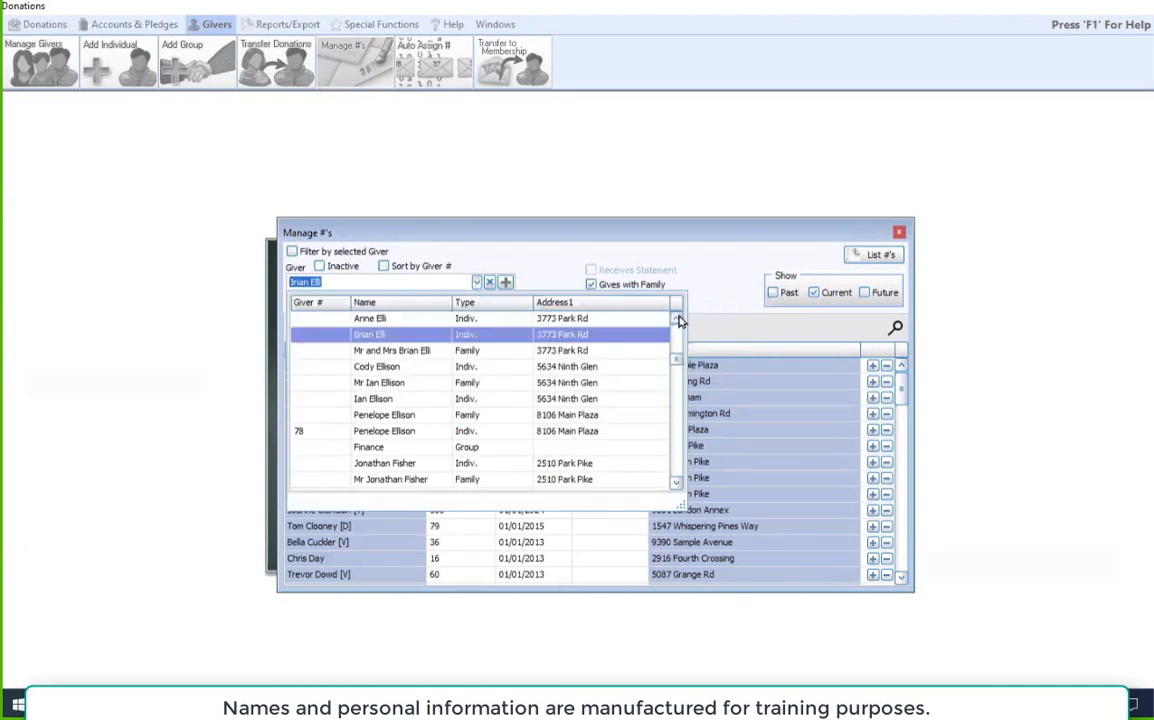
left_click(362, 320)
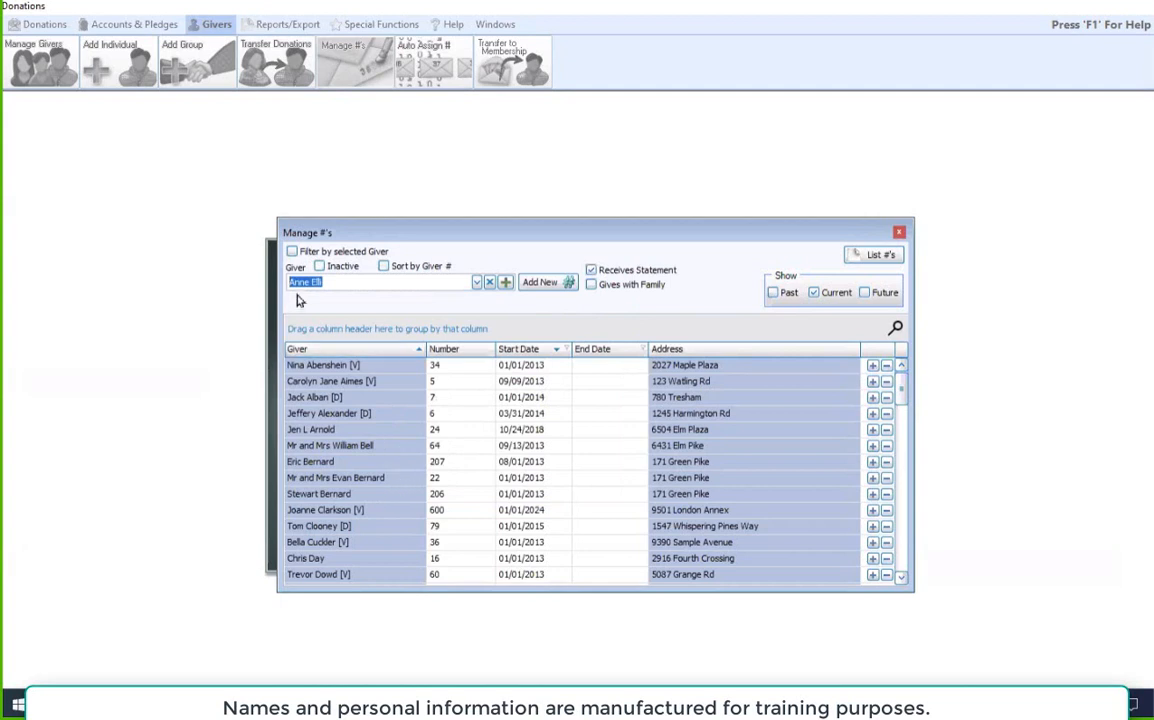
left_click(588, 293)
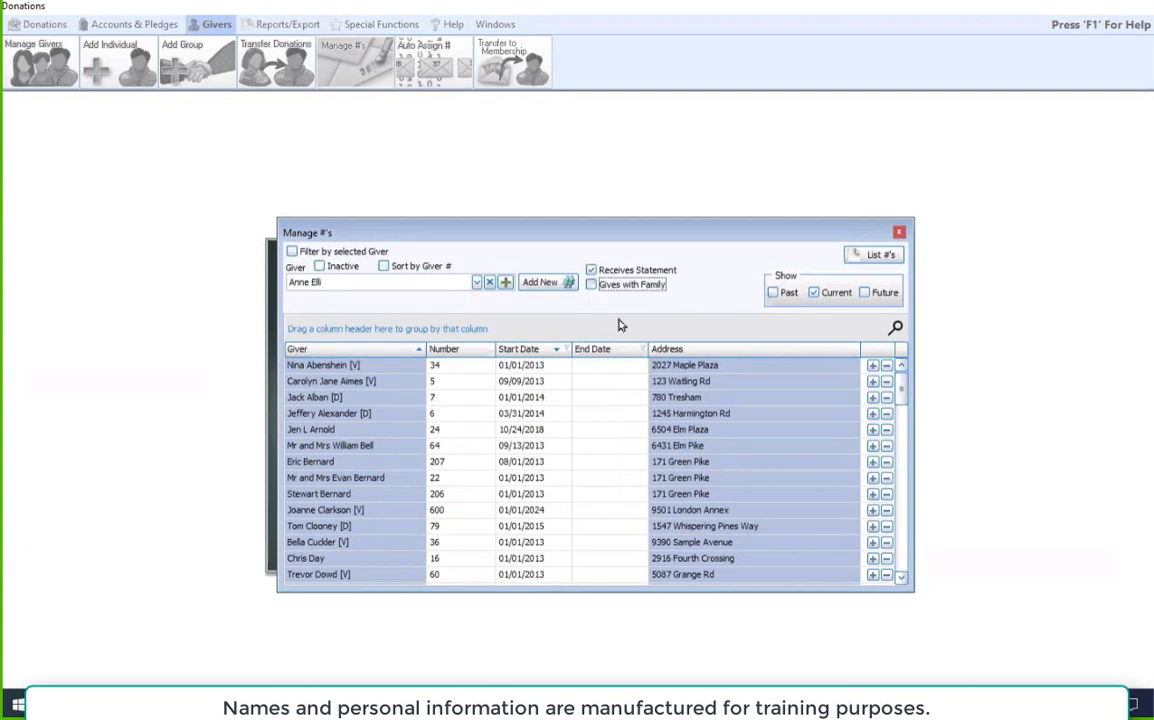
left_click(662, 442)
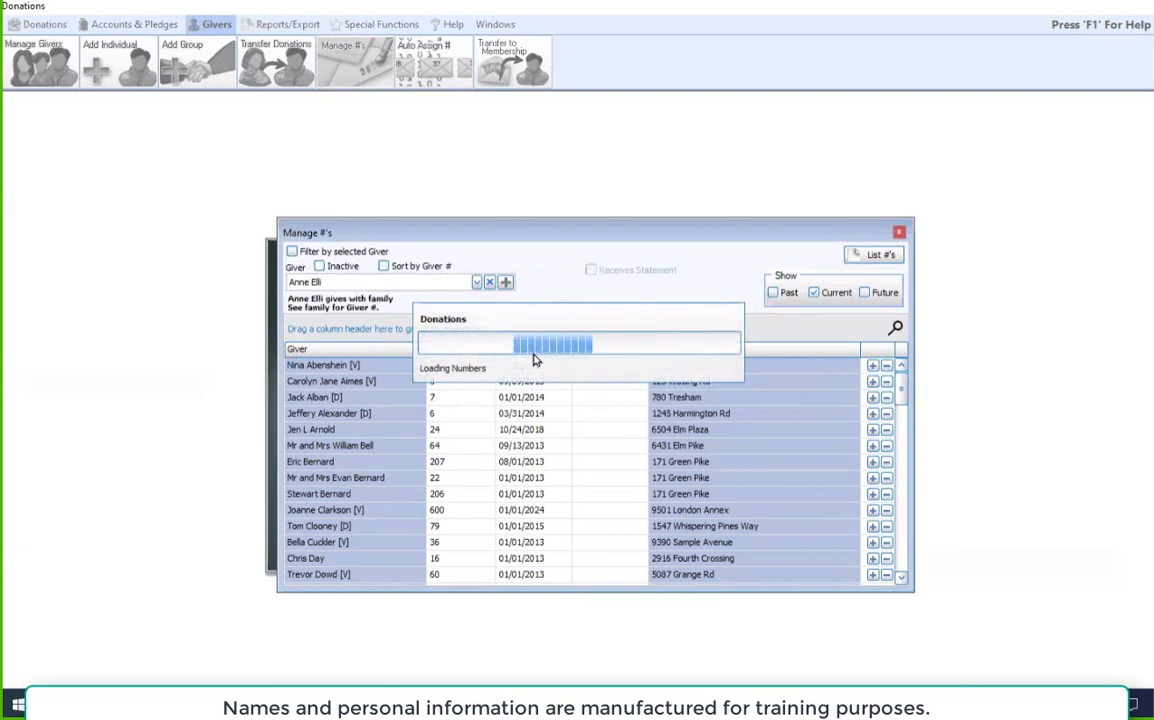
Step: Select that couple's Family entry as giver and assign it a new giver number with start date 01/01/2024
left_click(478, 284)
left_click(429, 351)
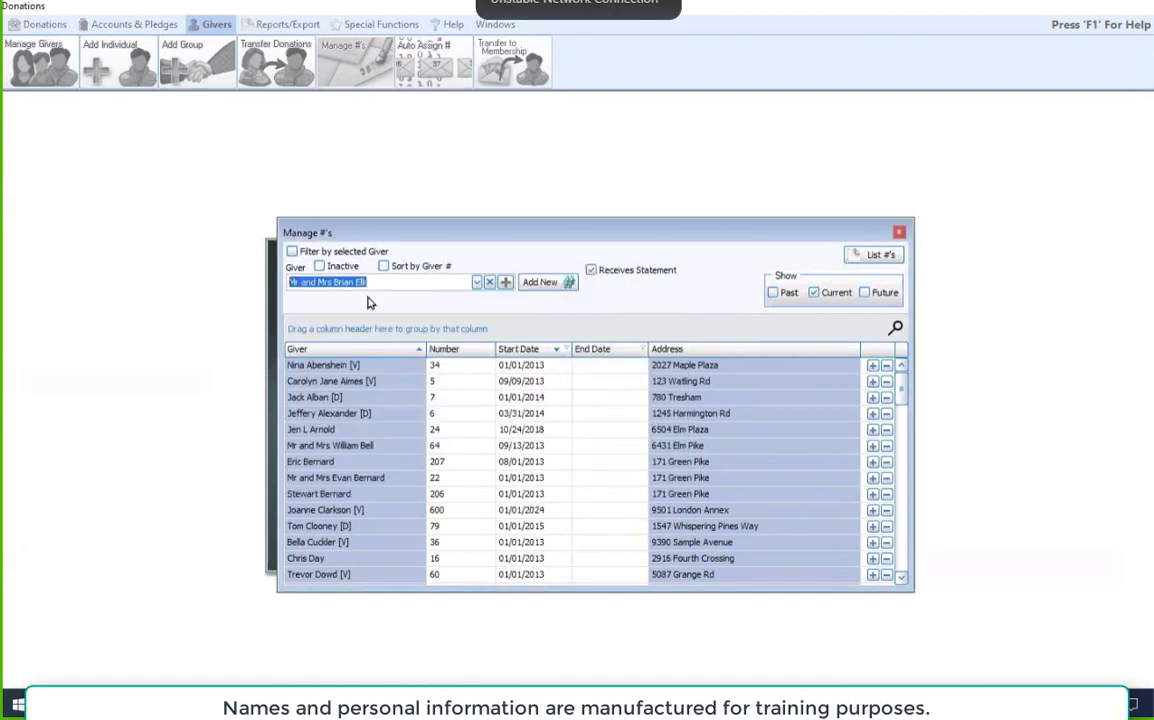
left_click(545, 282)
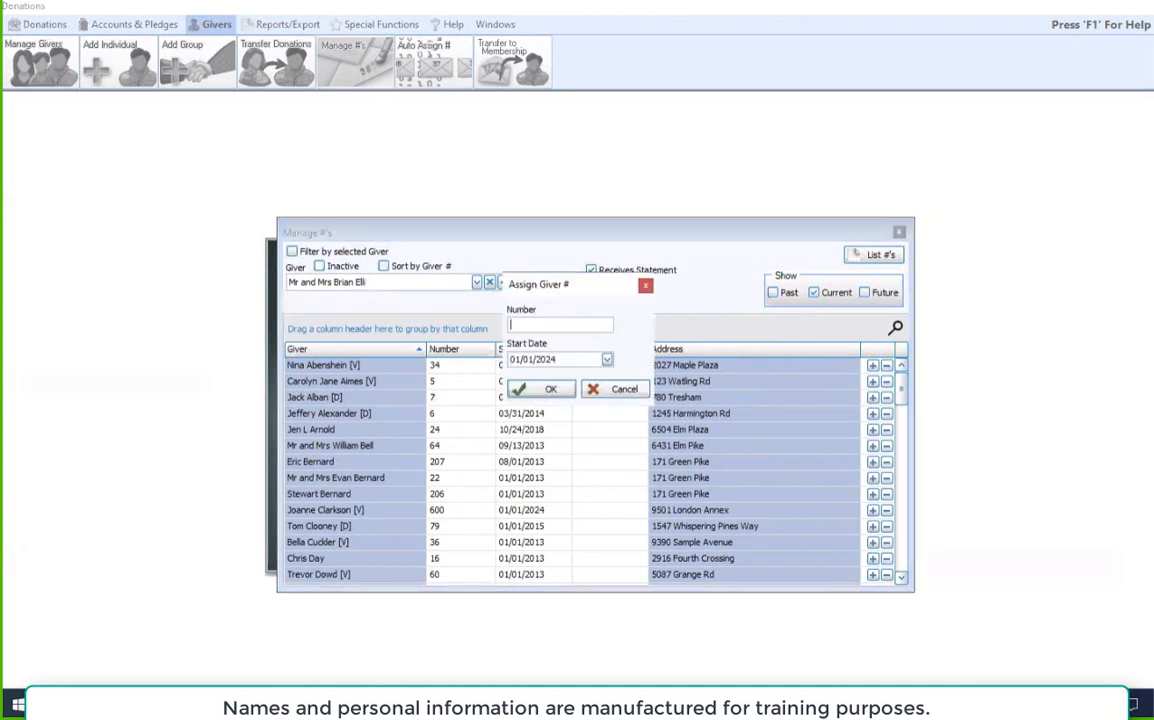
left_click(560, 391)
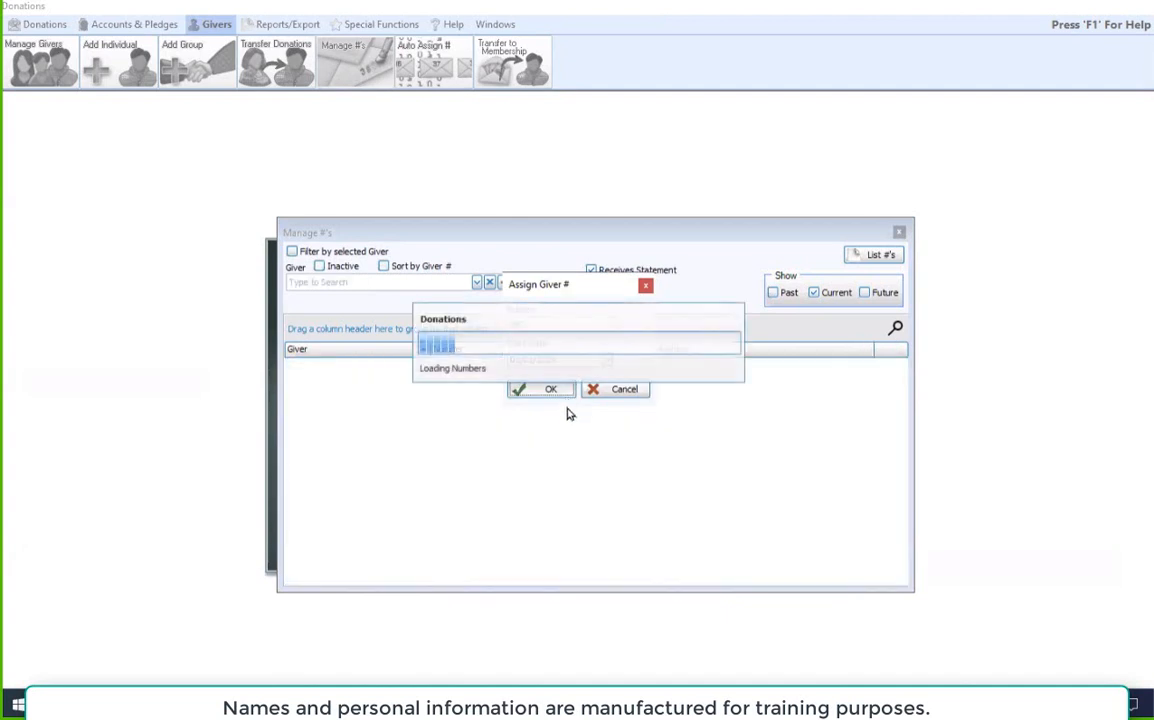